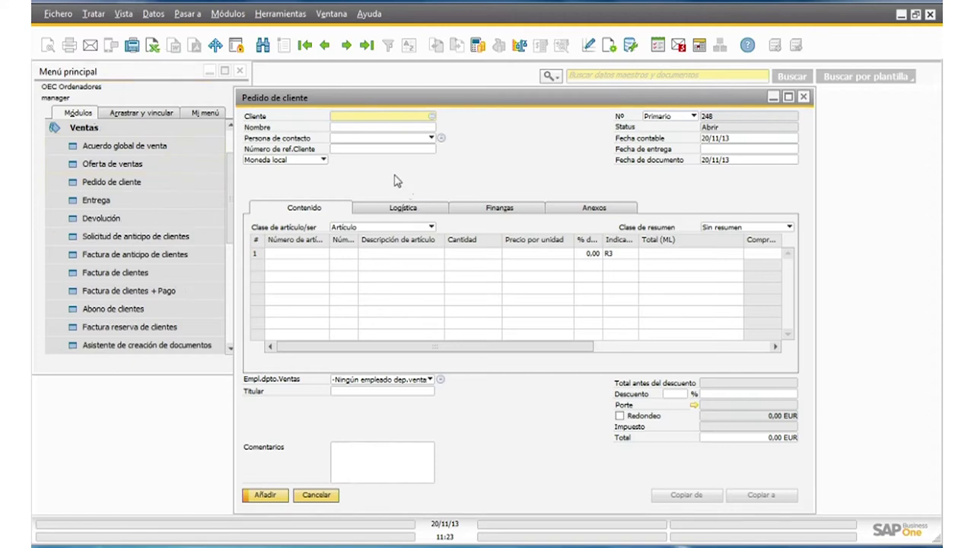
# Step: Find the existing sales order for Corporación Mansina, S.A. and add item A00004 (HP Color Laser Jet 5) on a new line
pyautogui.click(263, 47)
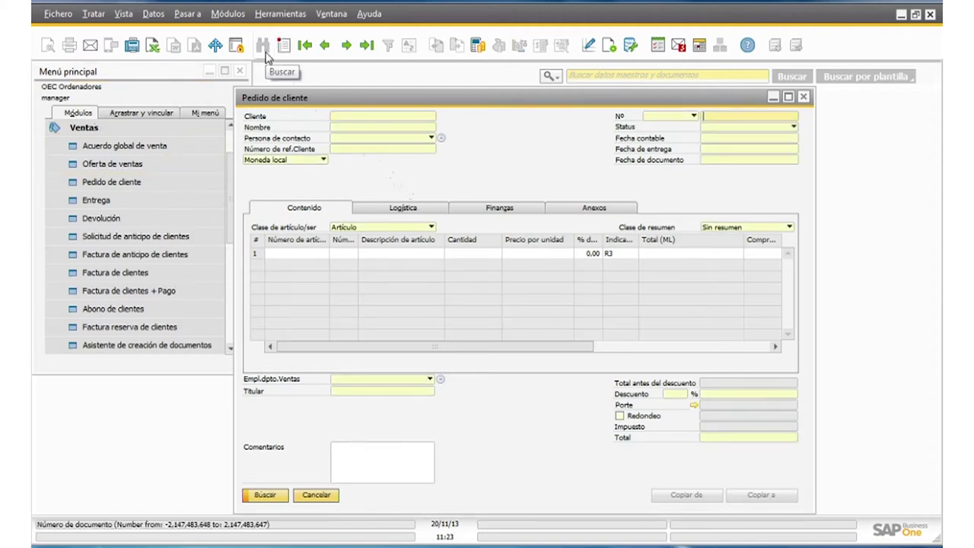
pyautogui.press('Return')
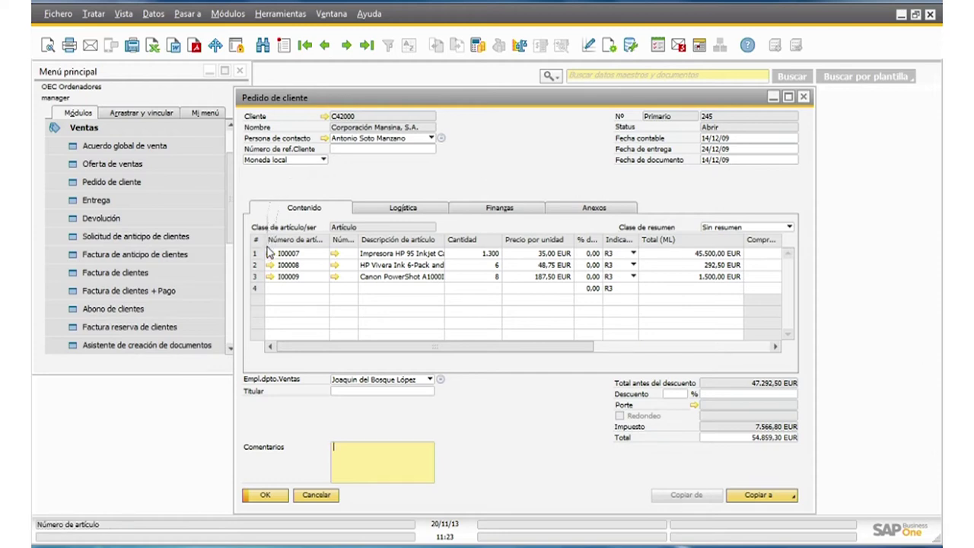
pyautogui.click(272, 289)
pyautogui.press('Tab')
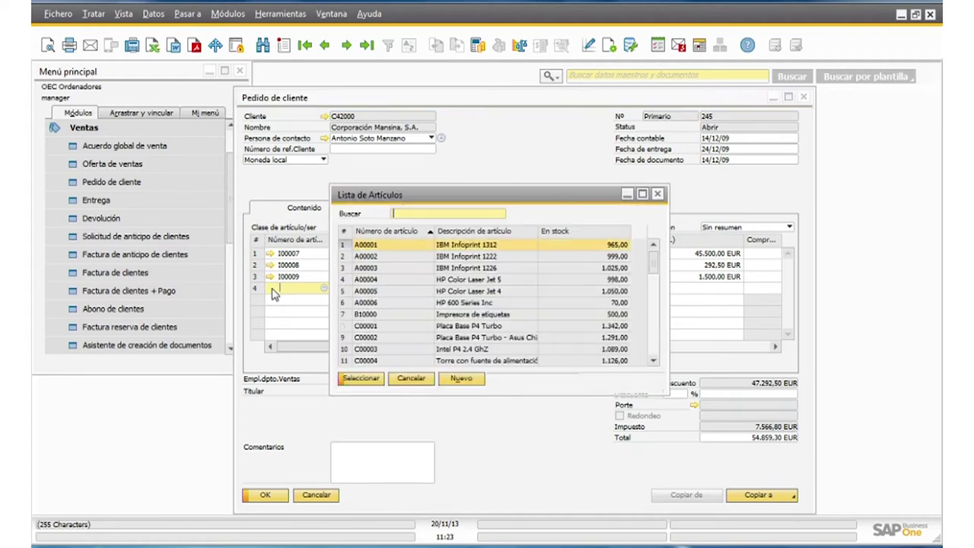
pyautogui.click(382, 281)
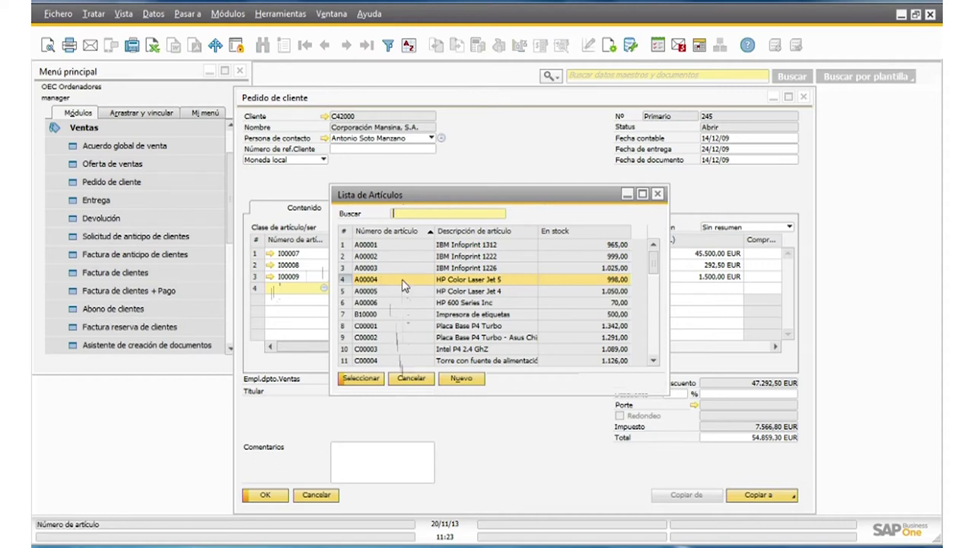
pyautogui.click(369, 378)
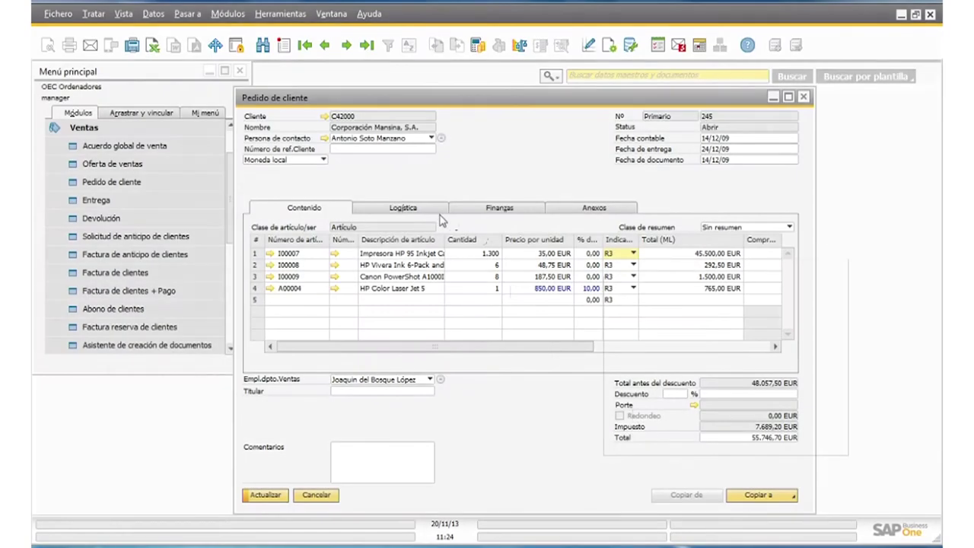
# Step: Review the order's logistics and finance details, including the available shipping classes and payment terms
pyautogui.click(428, 210)
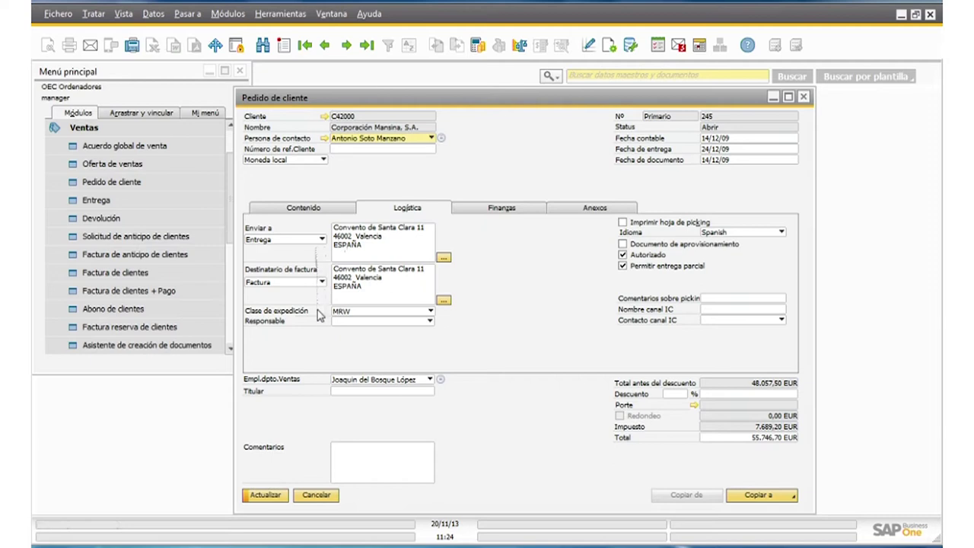
pyautogui.click(431, 311)
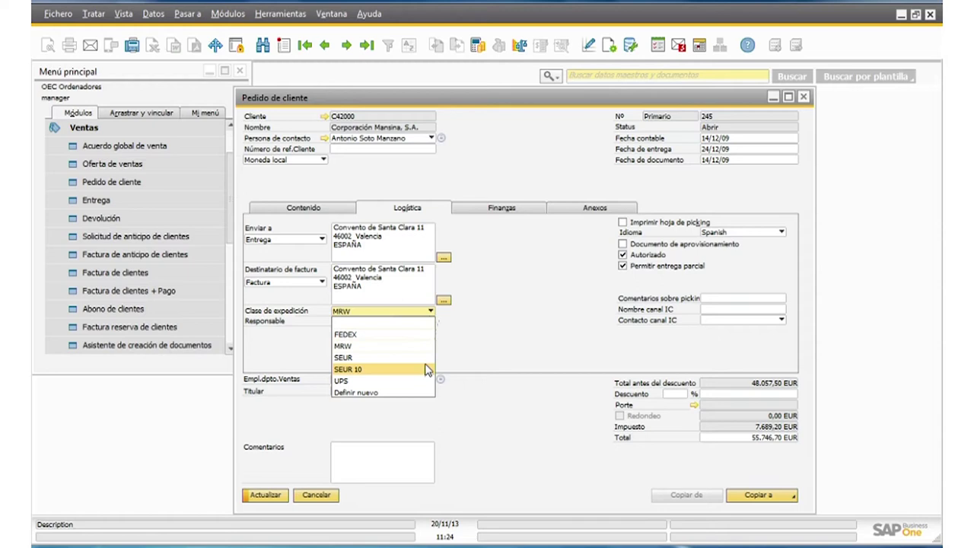
pyautogui.click(449, 344)
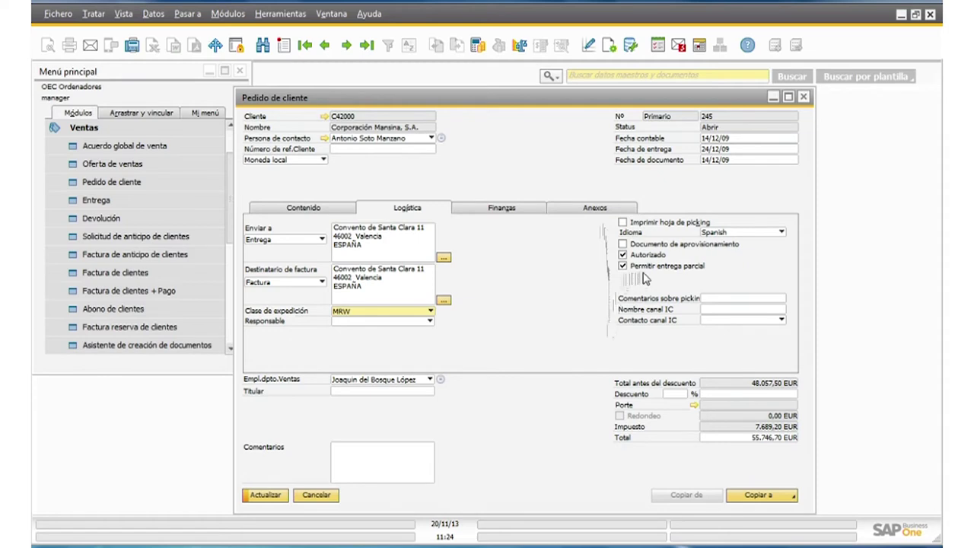
pyautogui.click(502, 208)
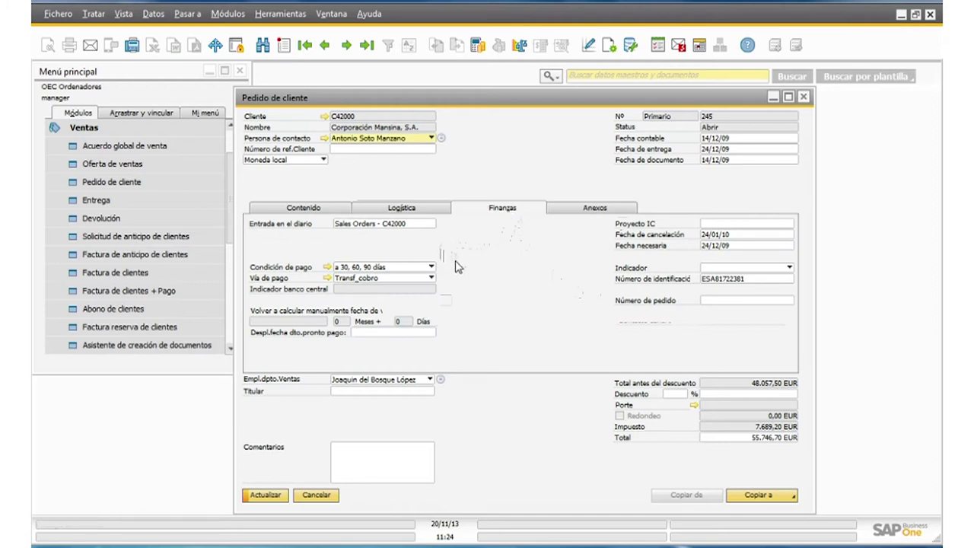
pyautogui.click(431, 268)
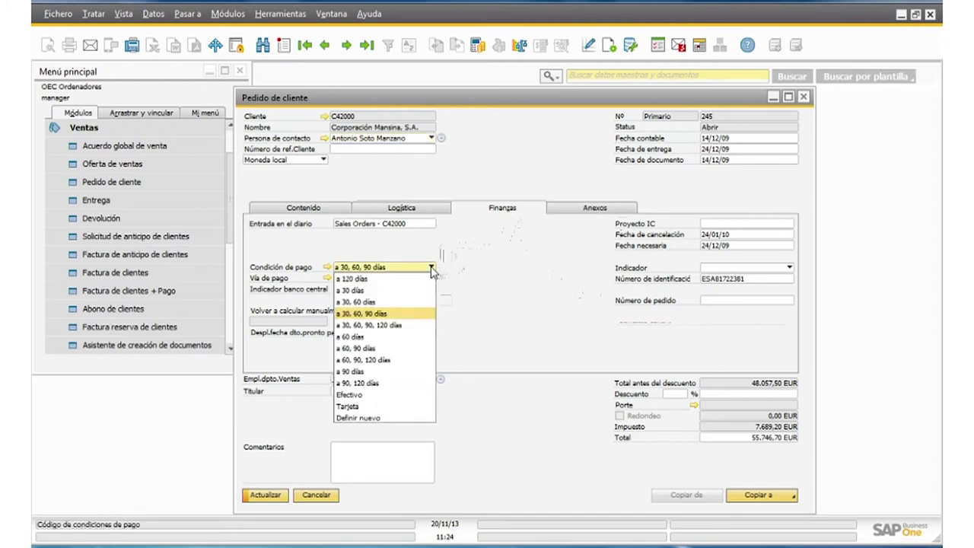
pyautogui.click(429, 312)
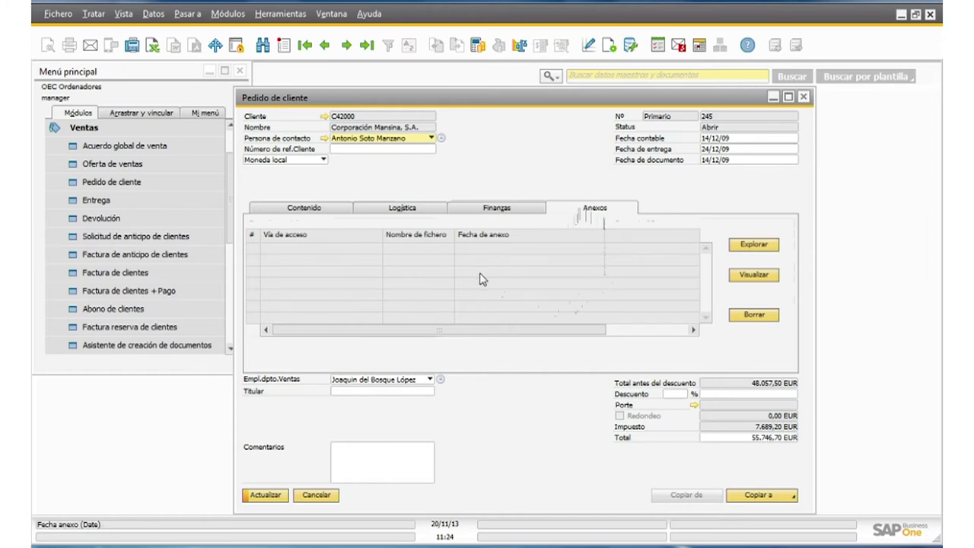
# Step: Return to the order's item lines and review the sales employees that can be assigned
pyautogui.click(339, 210)
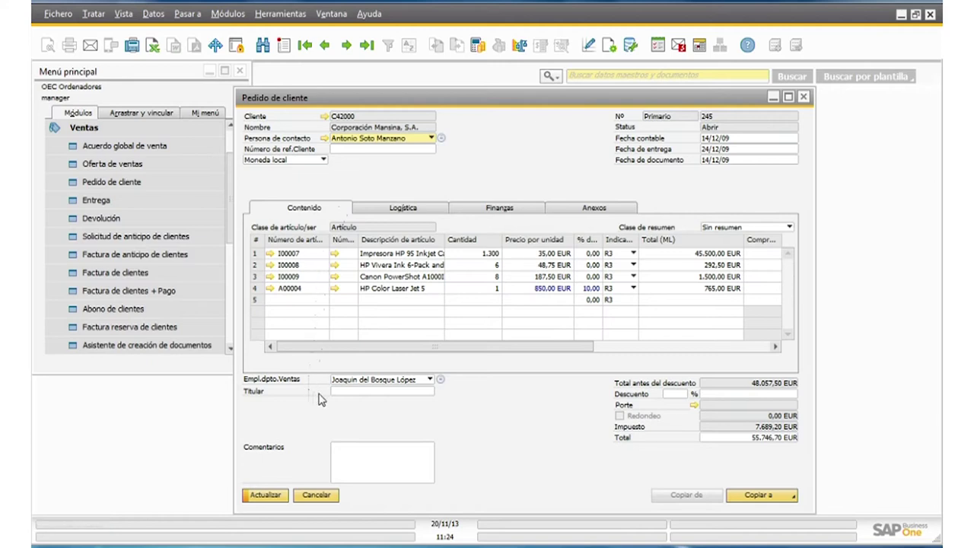
pyautogui.click(429, 379)
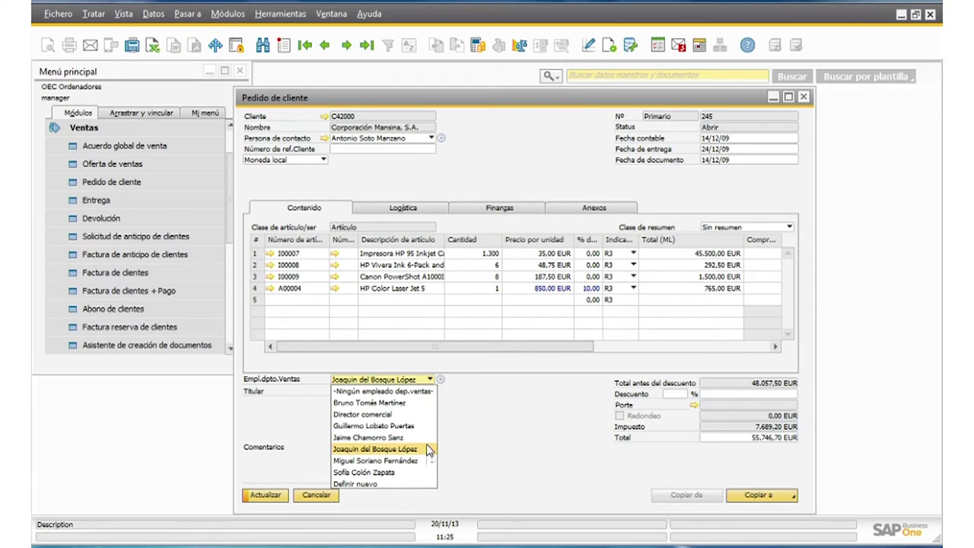
pyautogui.click(427, 449)
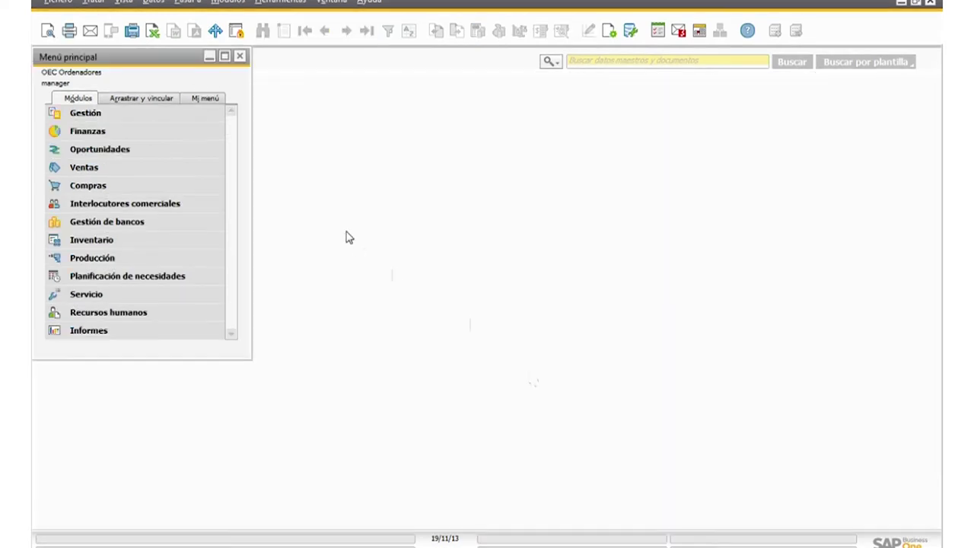
# Step: Open the document numbering setup and the series definition for customer invoices (Facturas de clientes)
pyautogui.click(189, 118)
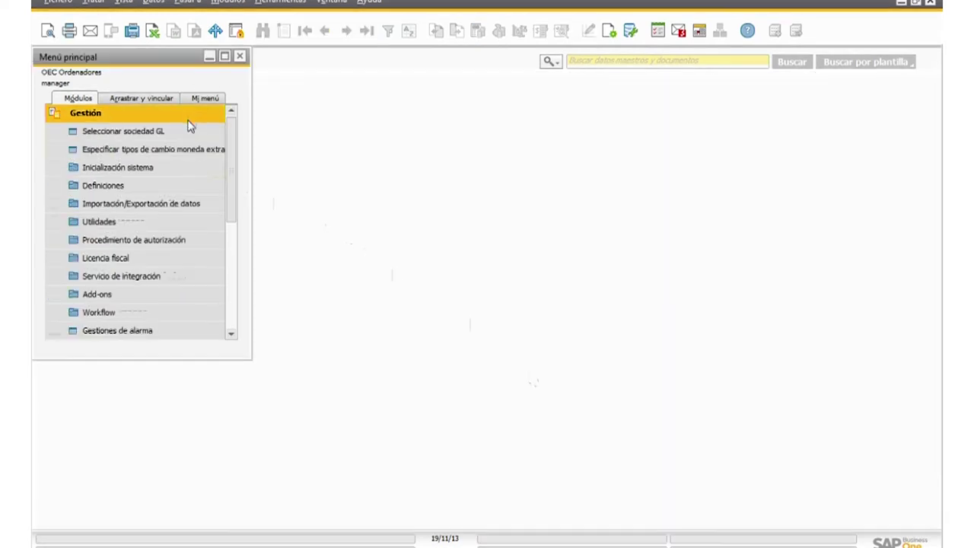
pyautogui.click(191, 168)
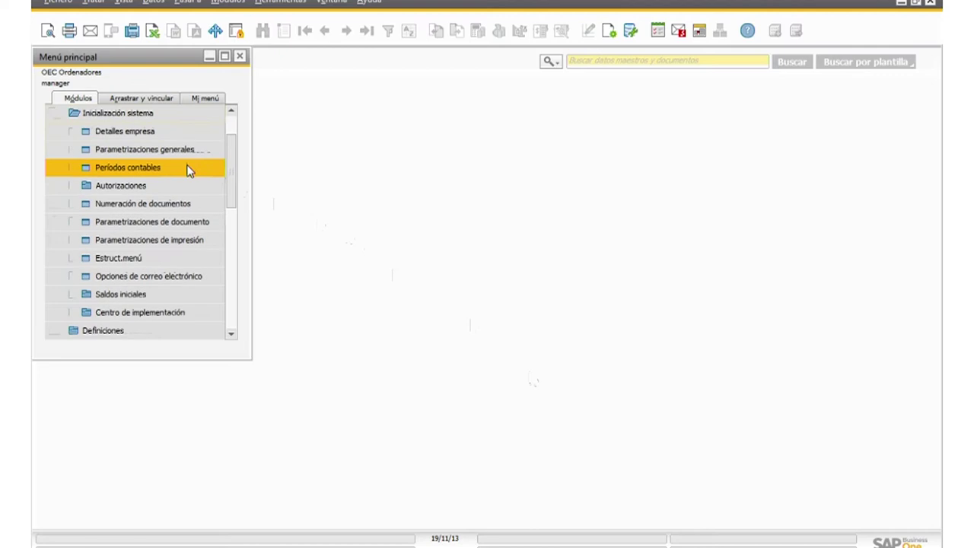
pyautogui.click(188, 204)
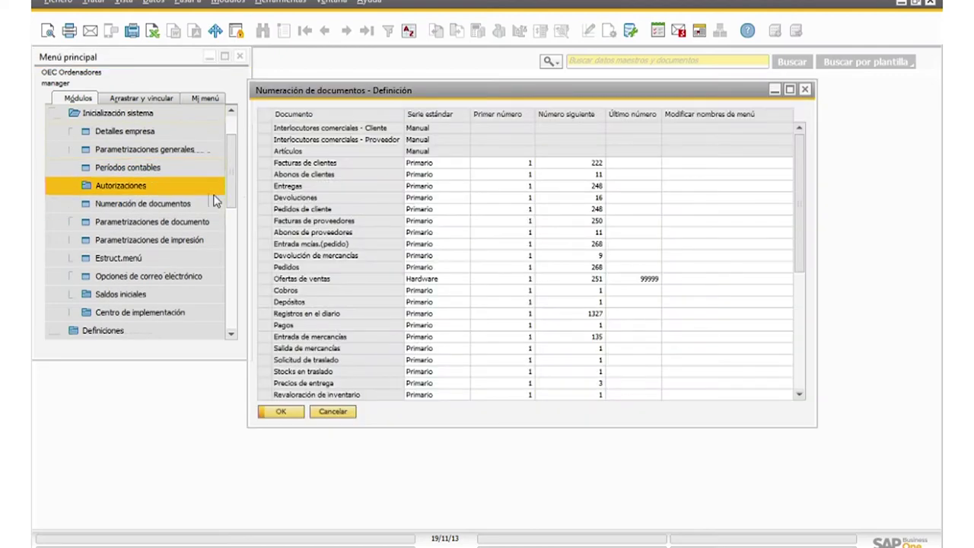
pyautogui.doubleClick(265, 166)
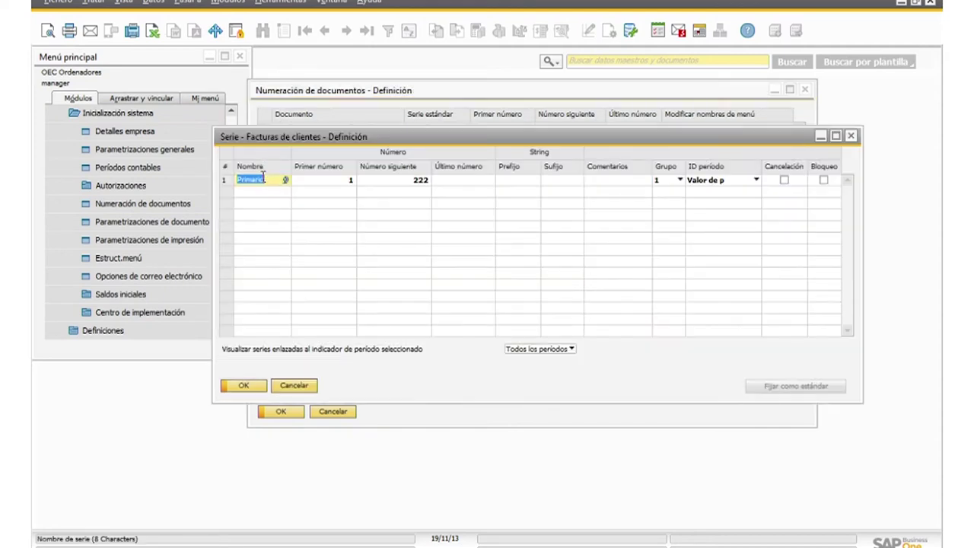
# Step: Set the last number of the Primario customer invoice series to 300 and save the series definition
pyautogui.press('Tab')
pyautogui.write('1')
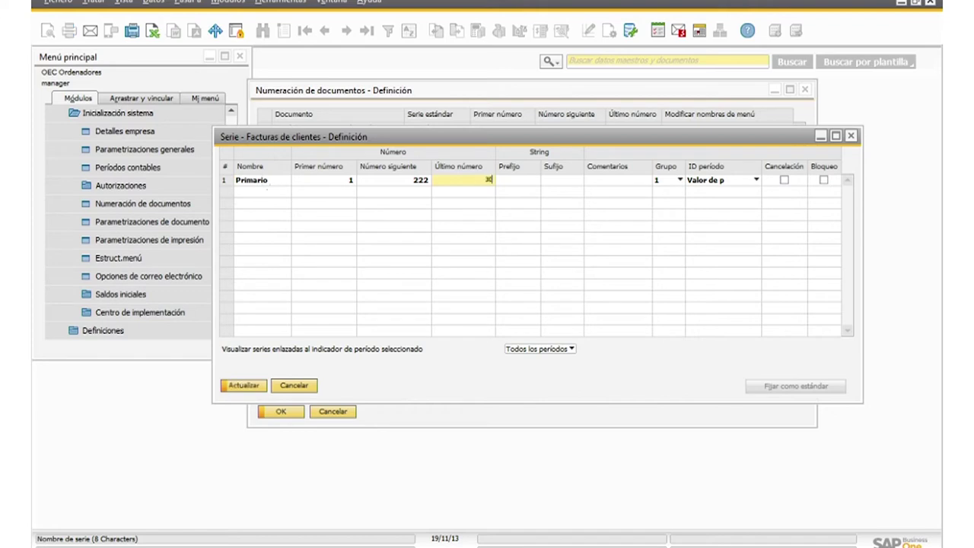
pyautogui.write('00')
pyautogui.press('Tab')
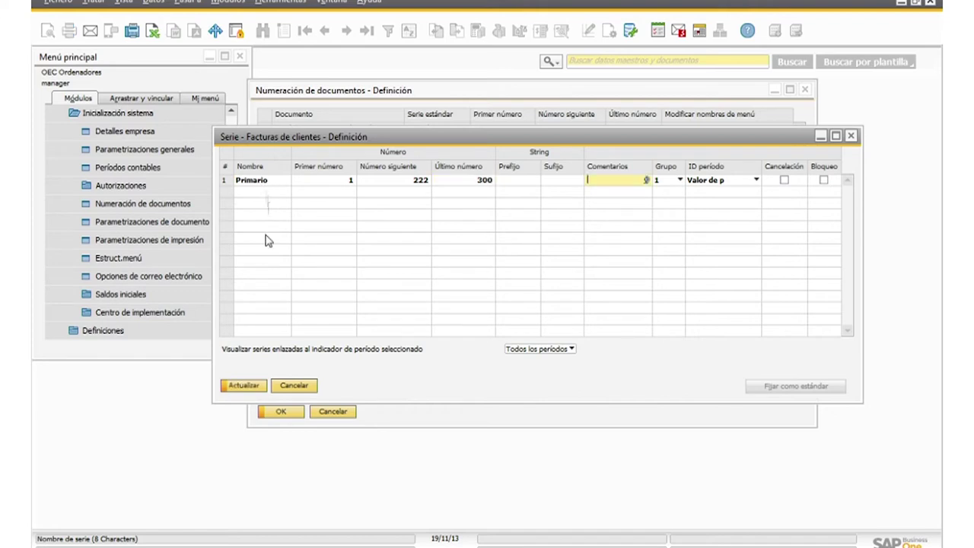
pyautogui.click(248, 387)
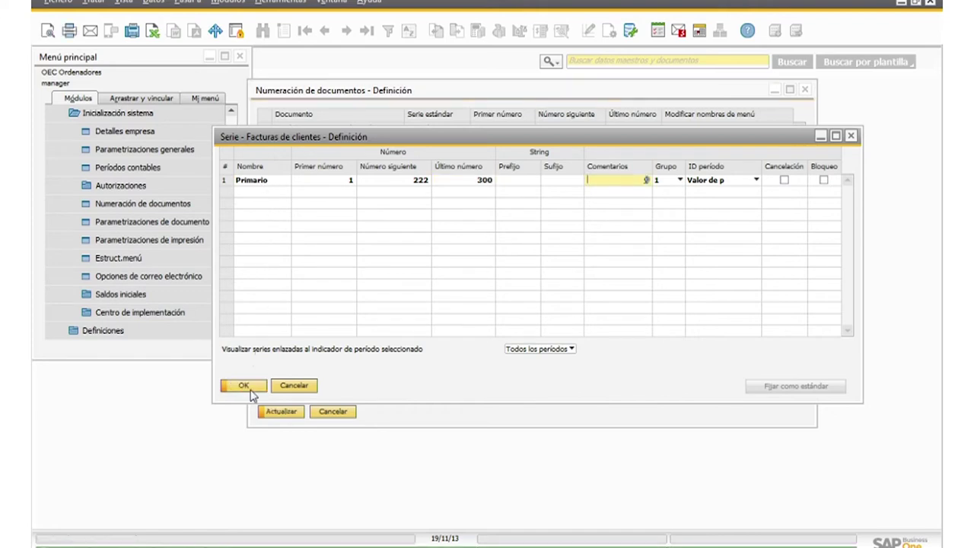
pyautogui.click(251, 389)
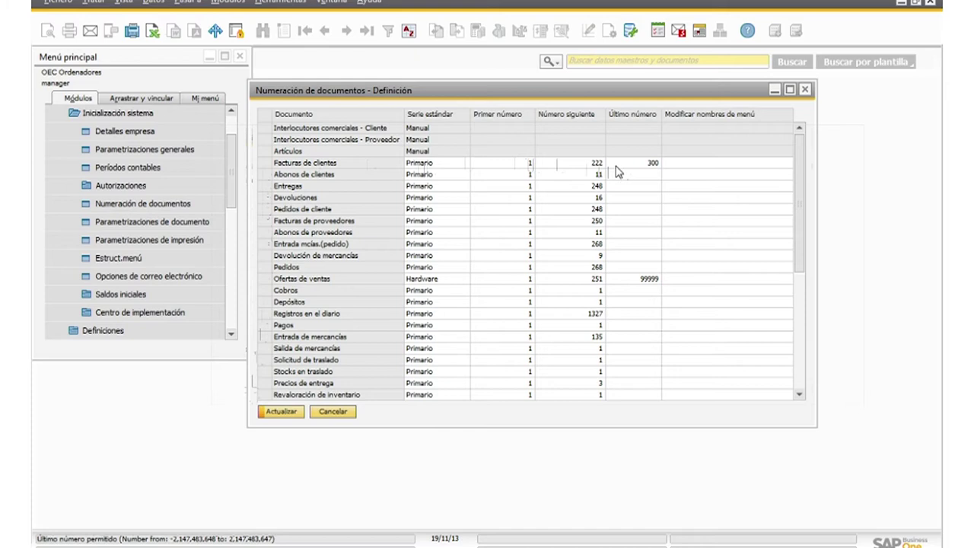
# Step: Add a customer invoice series named FactCli with first number 301 and last number 999
pyautogui.doubleClick(267, 165)
pyautogui.rightClick(249, 184)
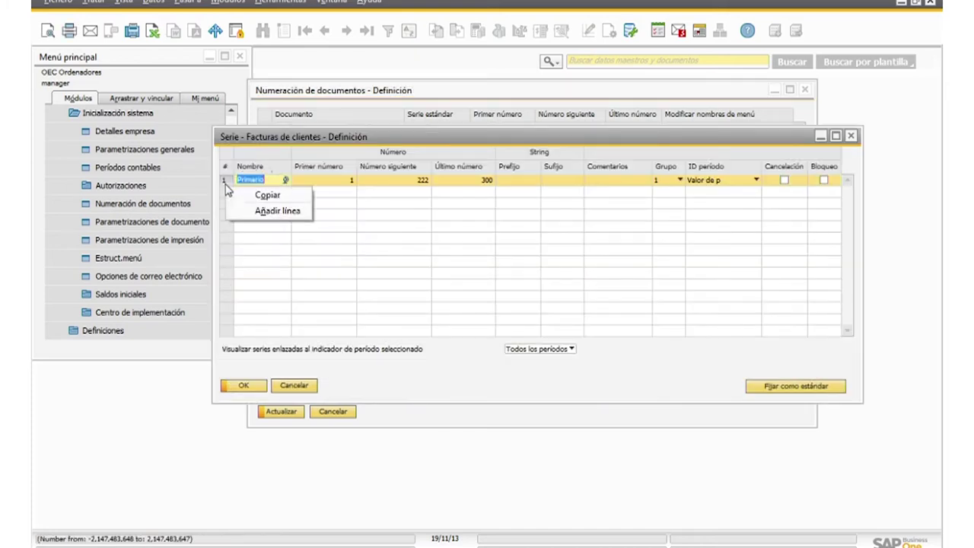
pyautogui.click(249, 214)
pyautogui.write('FactCli')
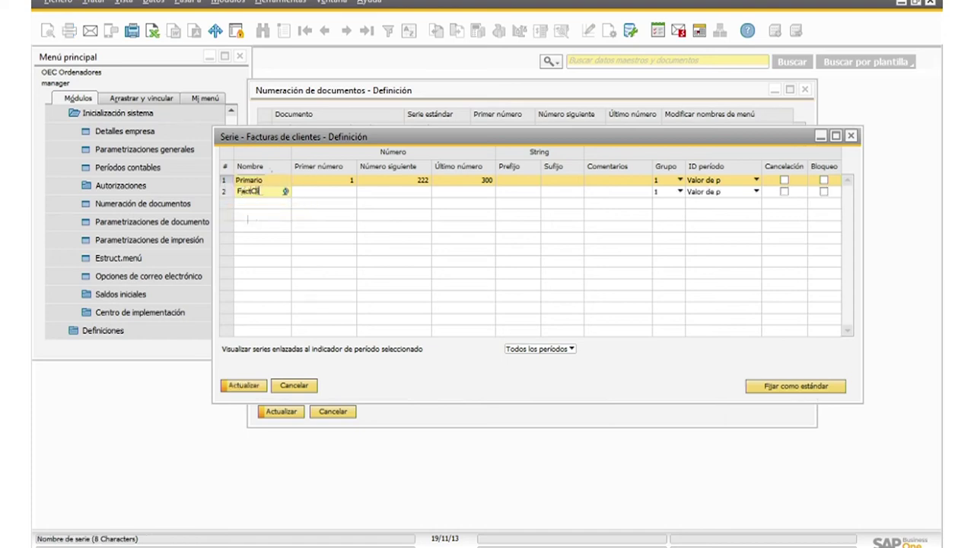
pyautogui.press('Tab')
pyautogui.write('3001')
pyautogui.press('Tab')
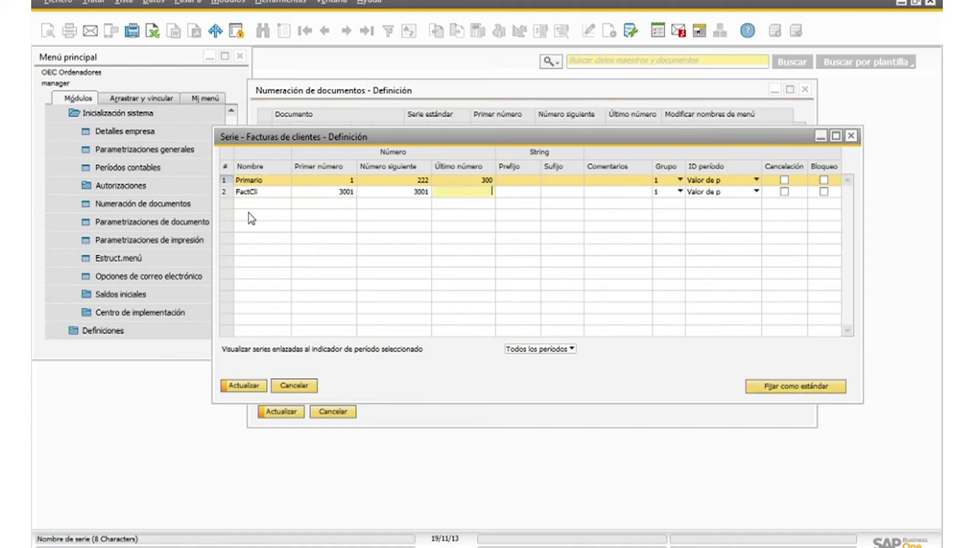
pyautogui.click(346, 191)
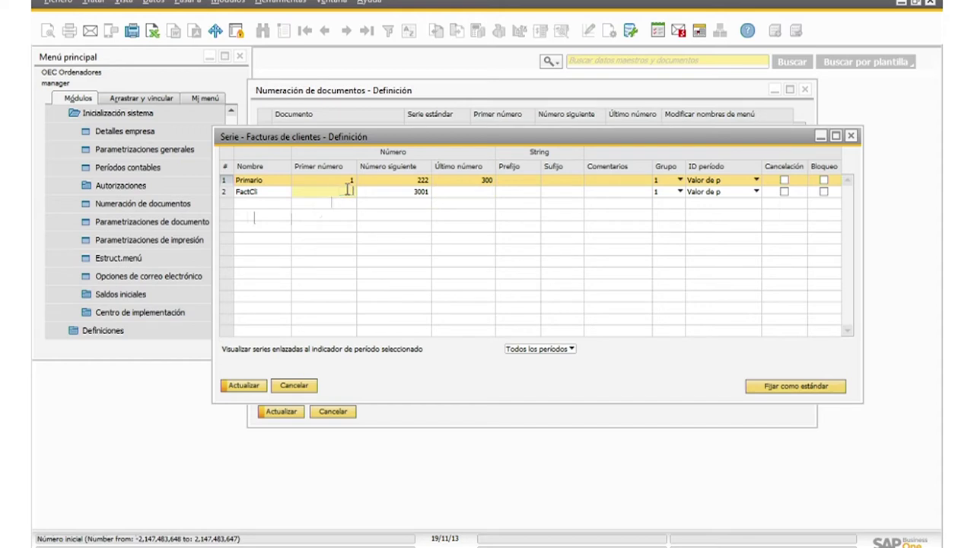
pyautogui.write('301')
pyautogui.press('Tab')
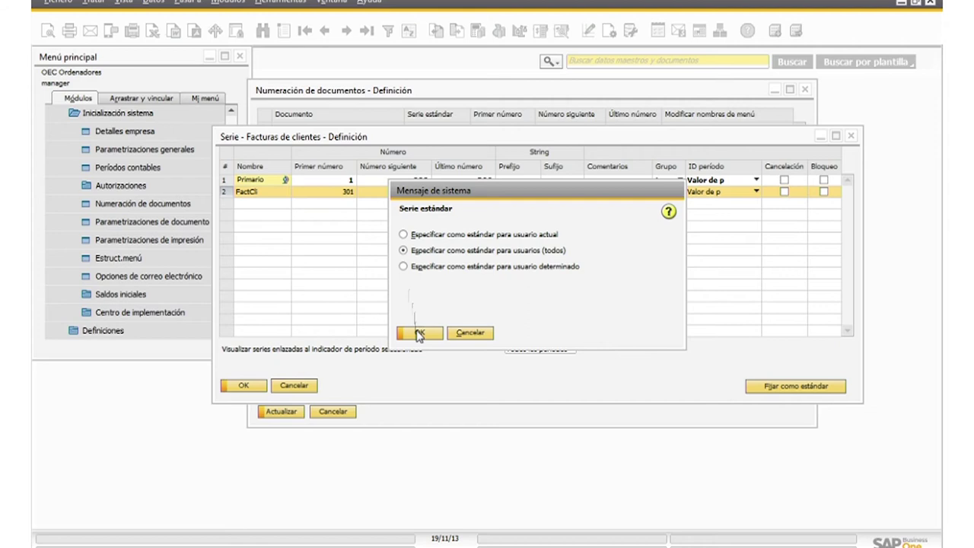
# Step: Make FactCli the standard series for all users, give it the prefix FC and save the definition
pyautogui.click(418, 333)
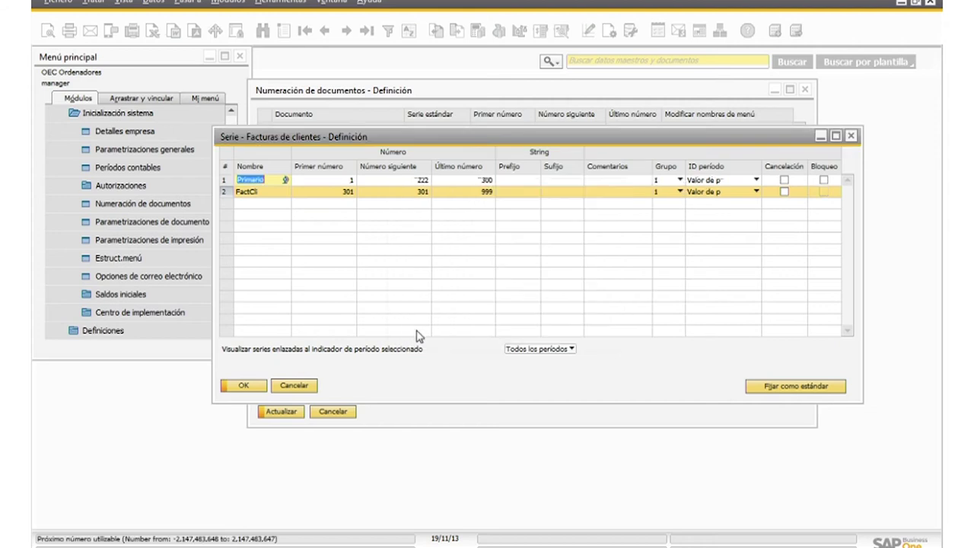
pyautogui.click(508, 192)
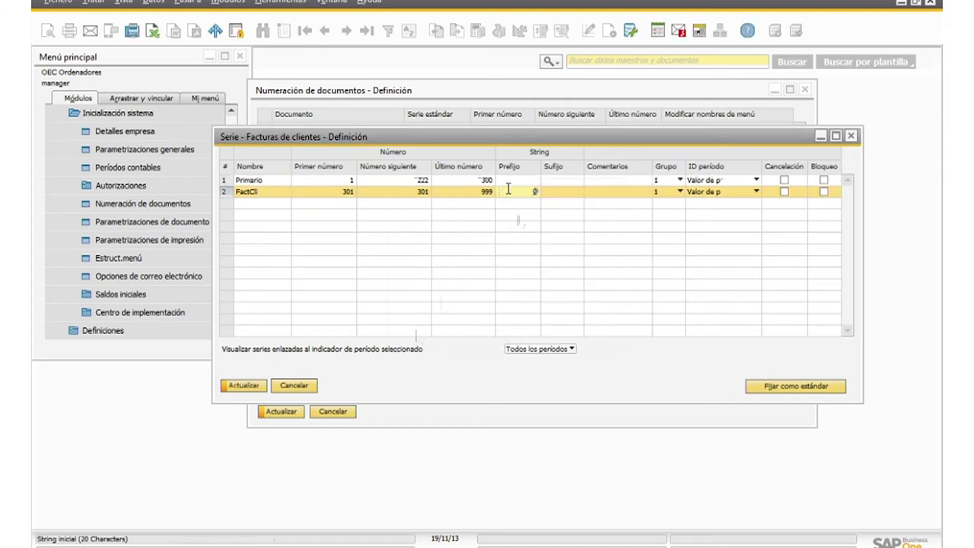
pyautogui.write('FC')
pyautogui.press('Tab')
pyautogui.click(245, 386)
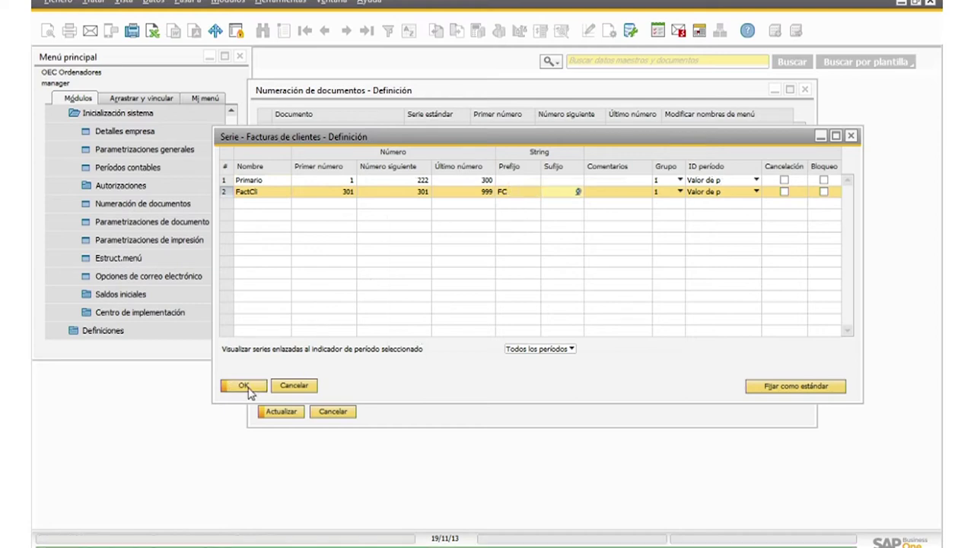
pyautogui.click(244, 386)
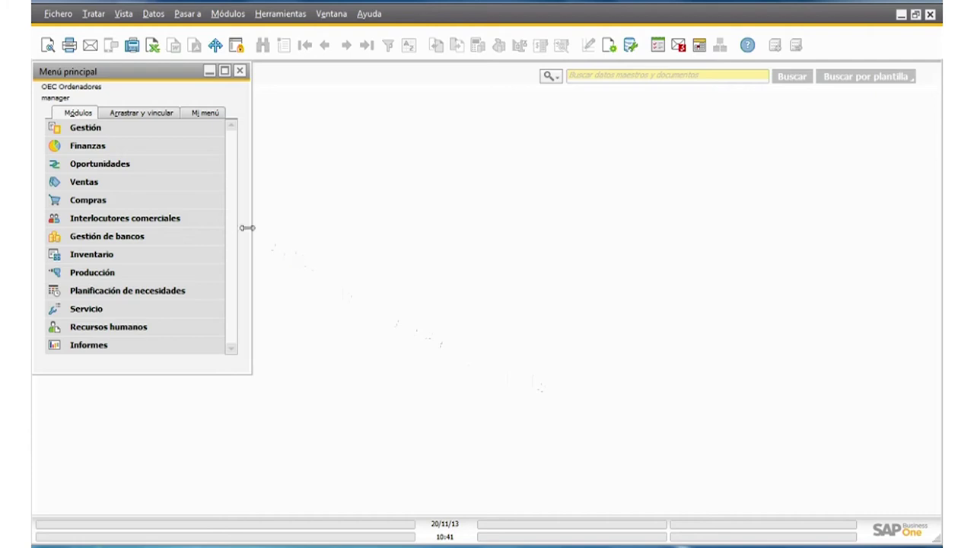
# Step: Open the sales opportunities form and search for opportunities by the business partner code of Corporación Mansina, S.A
pyautogui.click(181, 166)
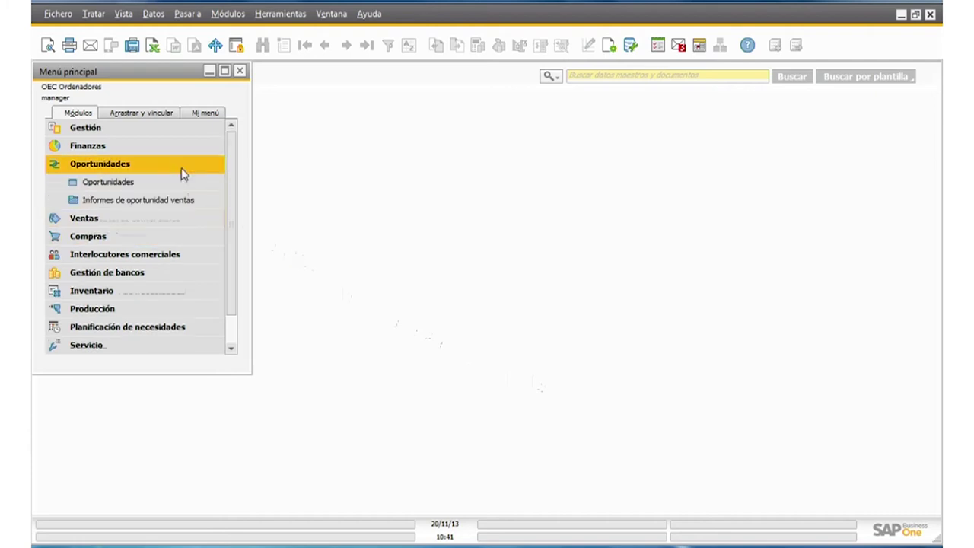
pyautogui.click(180, 183)
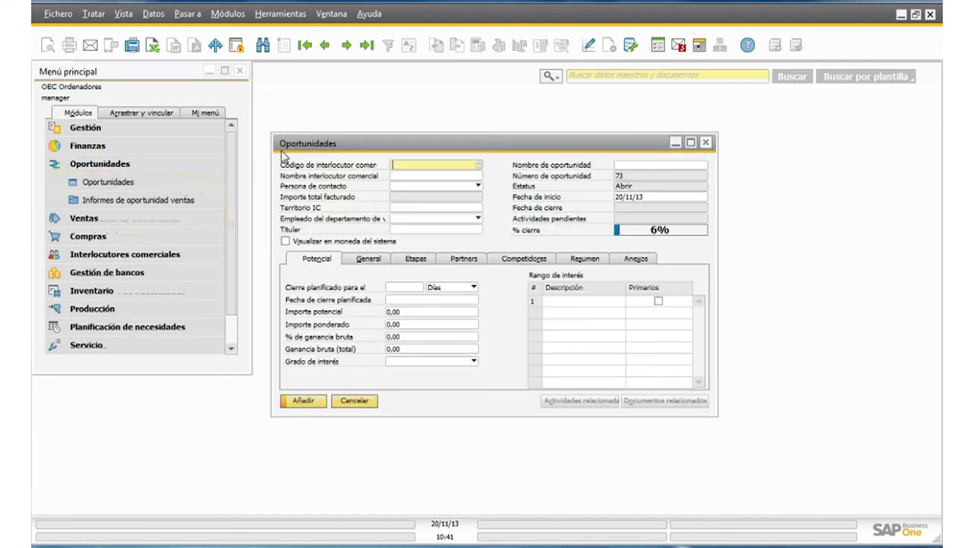
pyautogui.click(263, 47)
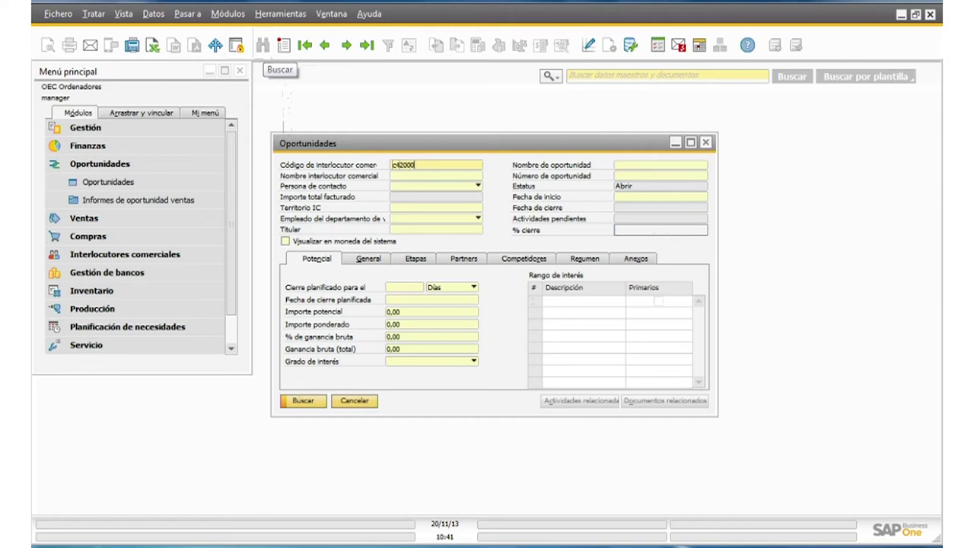
pyautogui.write('c42000')
pyautogui.press('Return')
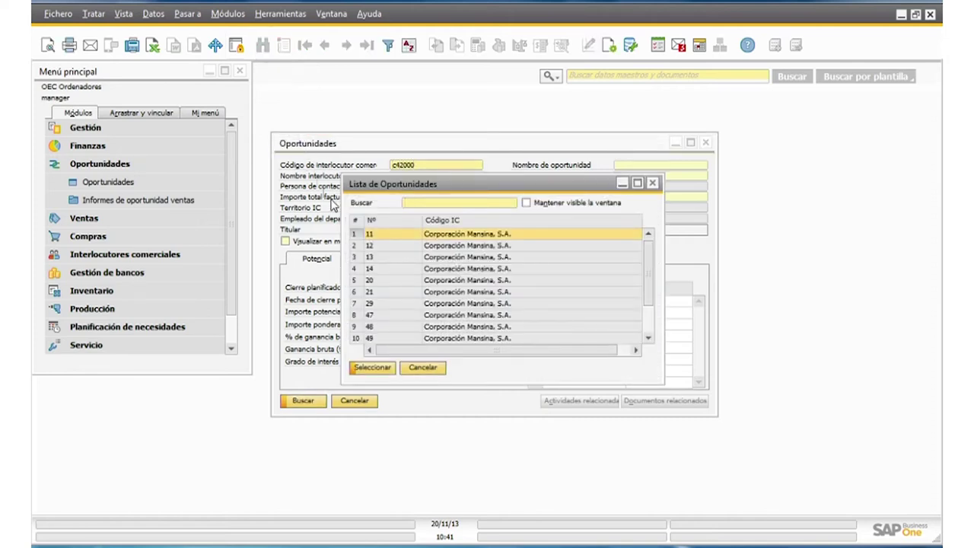
# Step: Open opportunity number 13 of Corporación Mansina, S.A. and set its interest level to Muy interesado
pyautogui.doubleClick(368, 258)
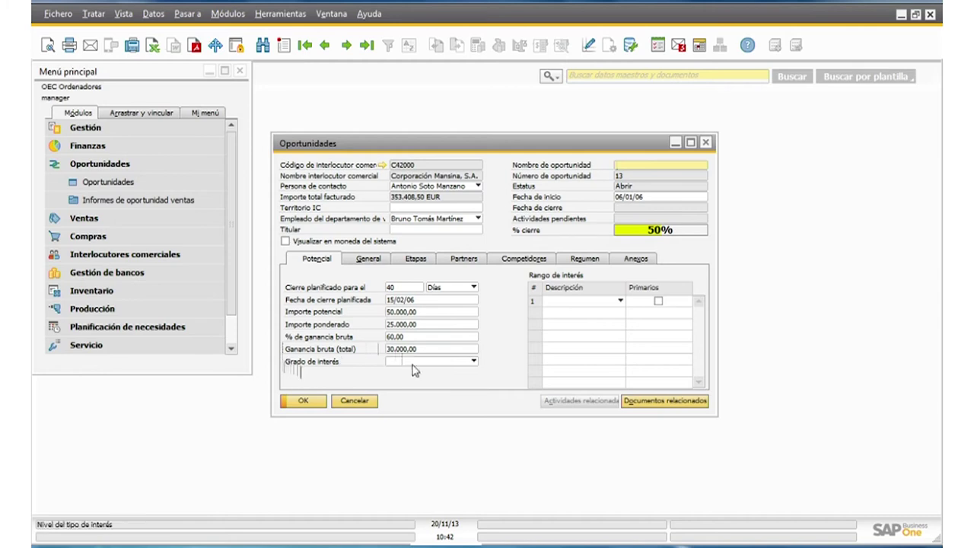
pyautogui.click(473, 362)
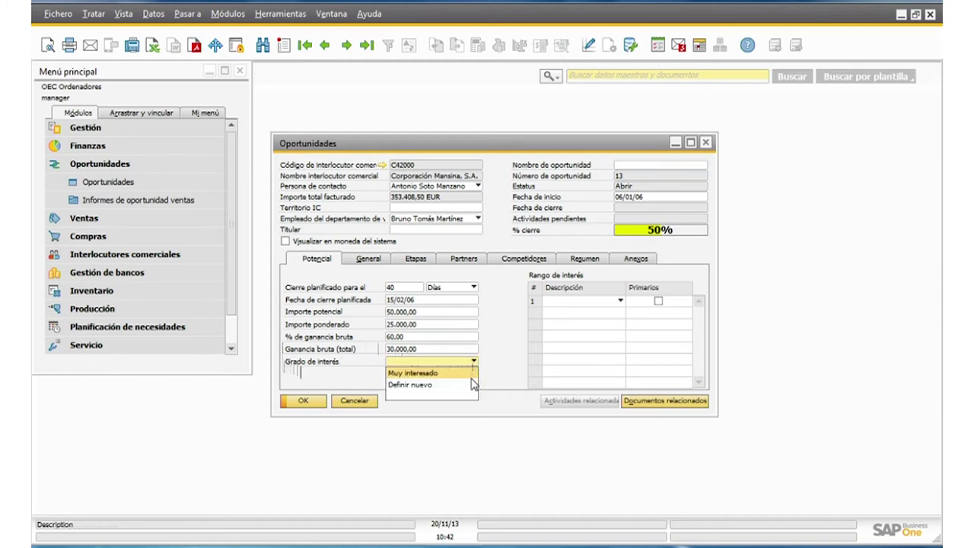
pyautogui.click(456, 374)
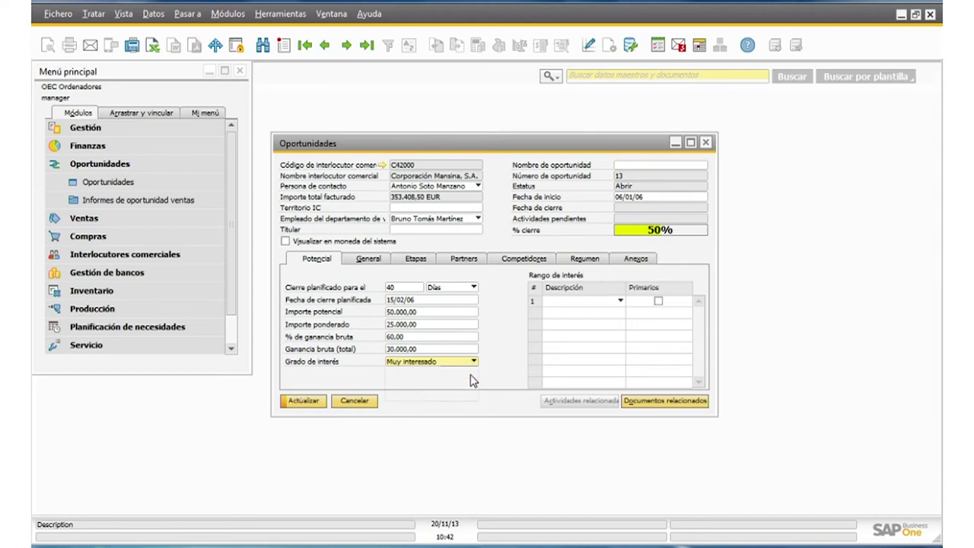
# Step: View the opportunity's general data and stages, and choose Segunda reunión as the stage in the third row
pyautogui.click(381, 263)
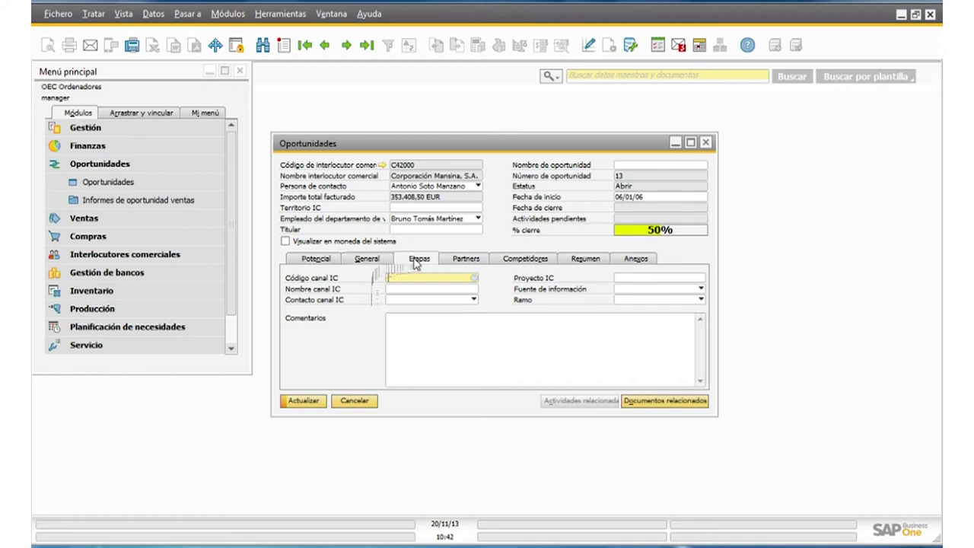
pyautogui.click(417, 261)
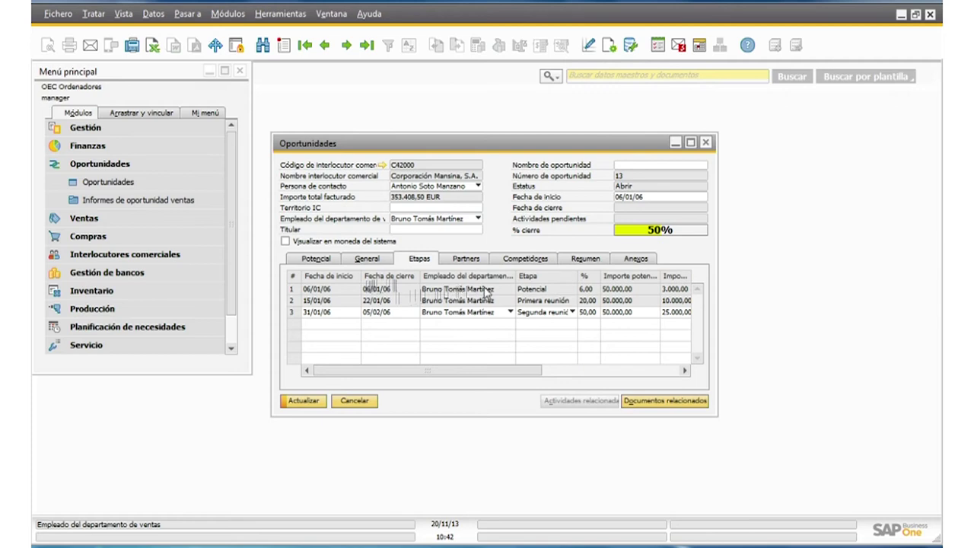
pyautogui.click(573, 316)
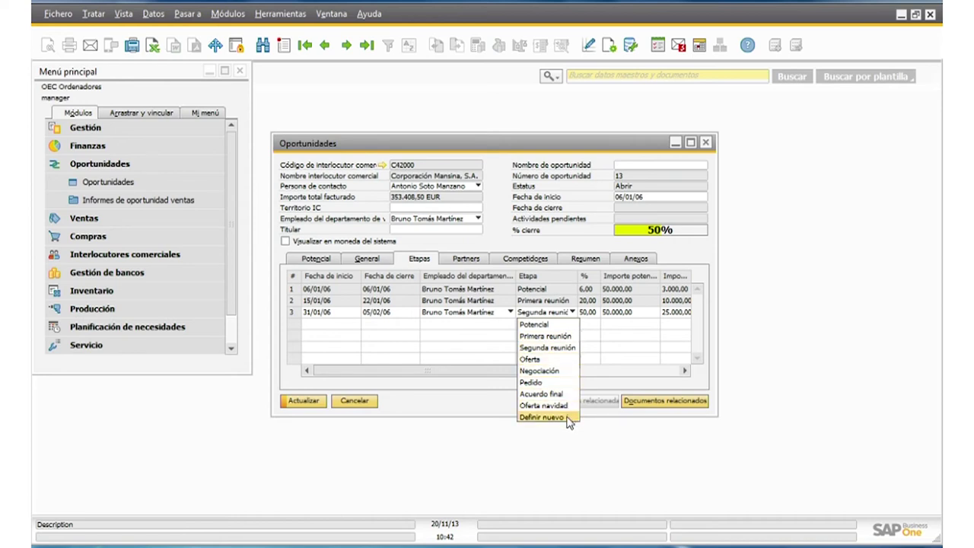
pyautogui.click(563, 347)
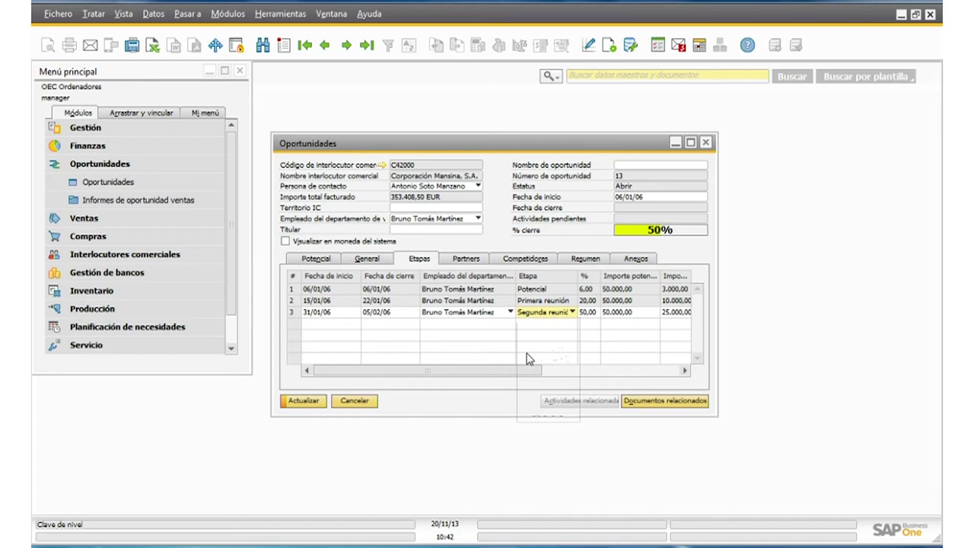
# Step: Review the opportunity's partners, competitors, summary and attachments
pyautogui.click(474, 261)
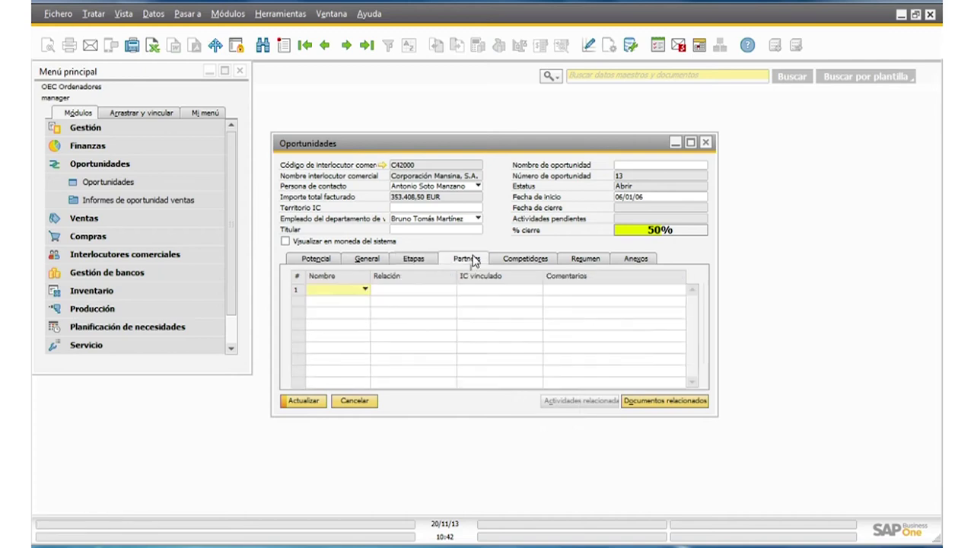
pyautogui.click(517, 261)
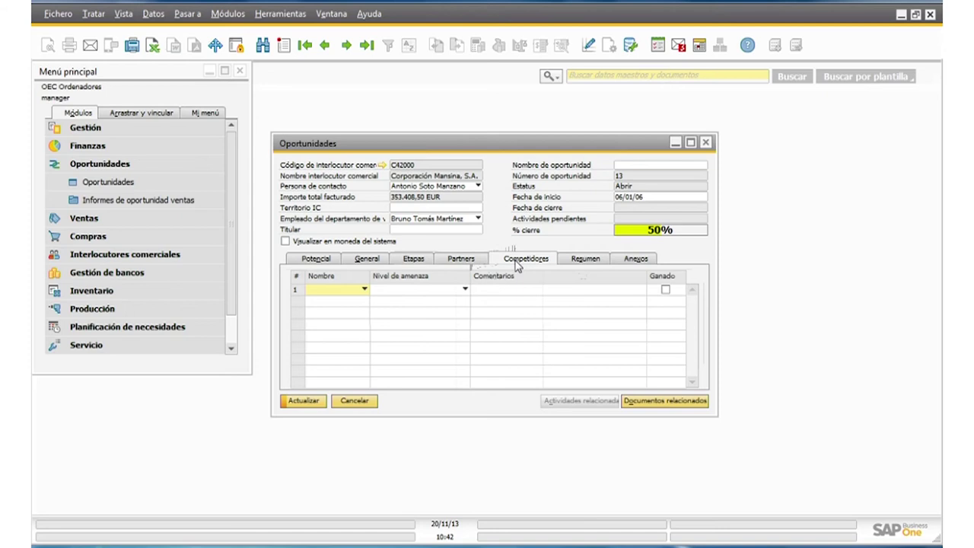
pyautogui.click(586, 261)
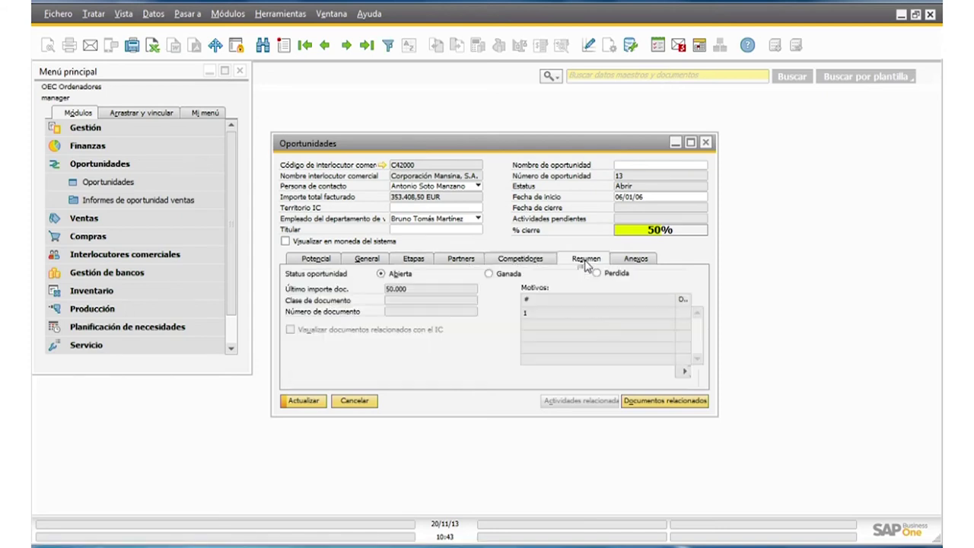
pyautogui.click(626, 260)
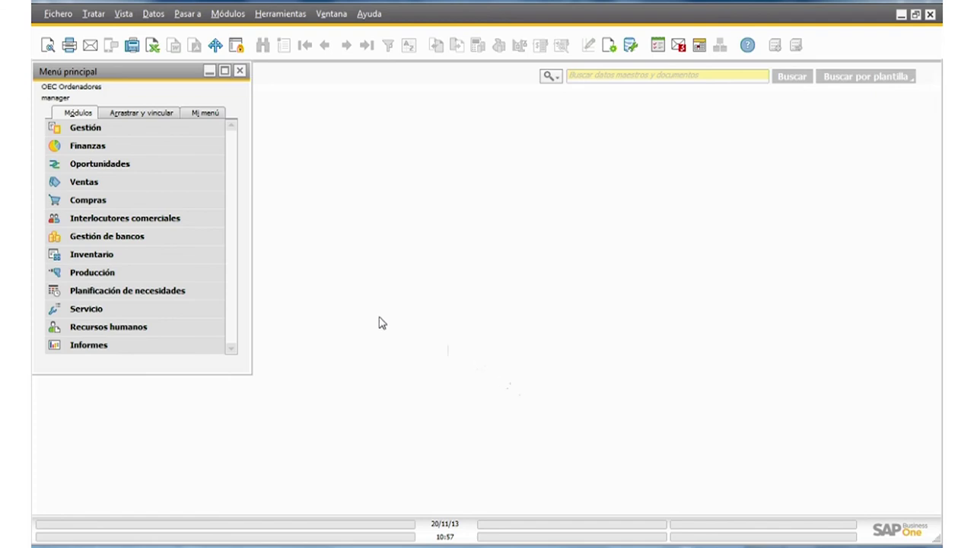
# Step: Start the campaign generation wizard for business partners and advance to the campaign generation options
pyautogui.click(208, 225)
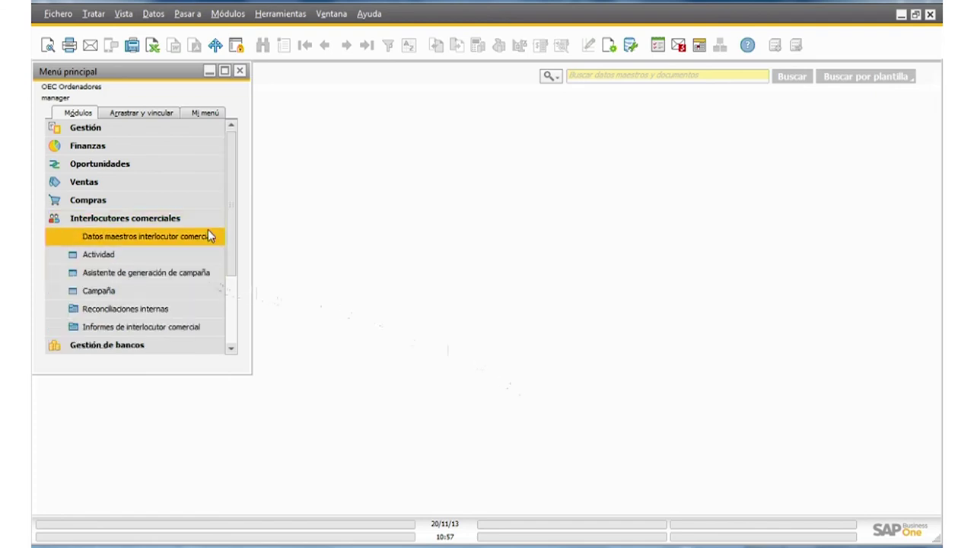
pyautogui.click(209, 274)
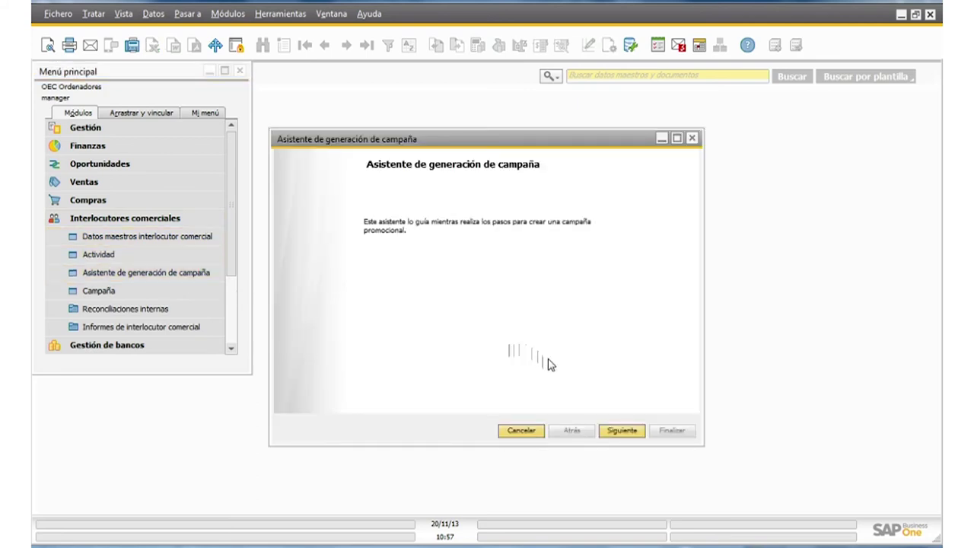
pyautogui.click(620, 430)
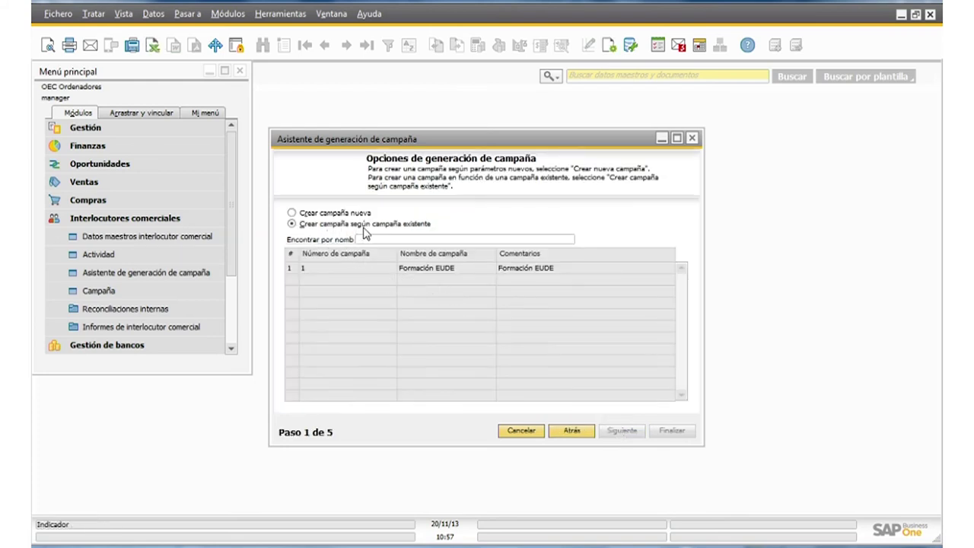
# Step: Choose to create a new campaign, enter Clientes medianos as its name and comment, and continue to the campaign details
pyautogui.click(307, 216)
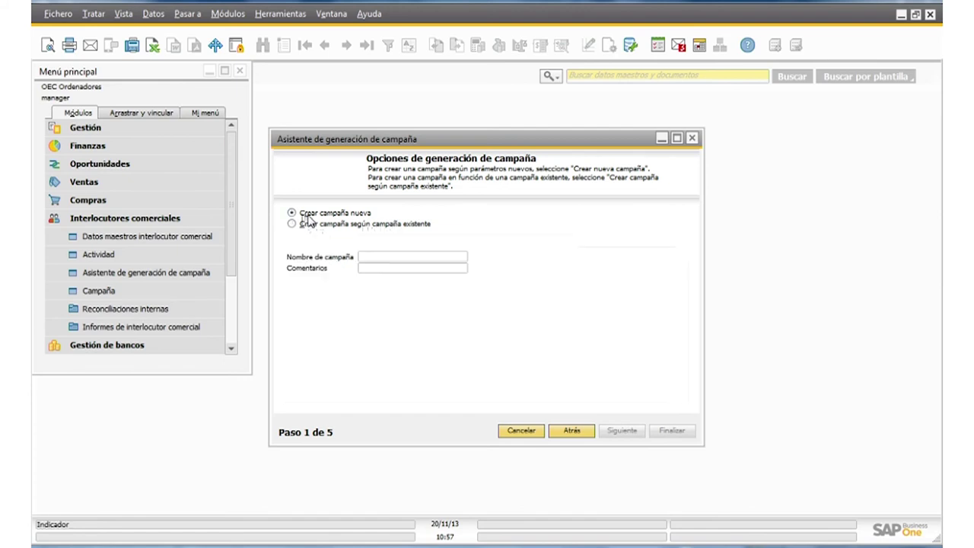
pyautogui.click(365, 257)
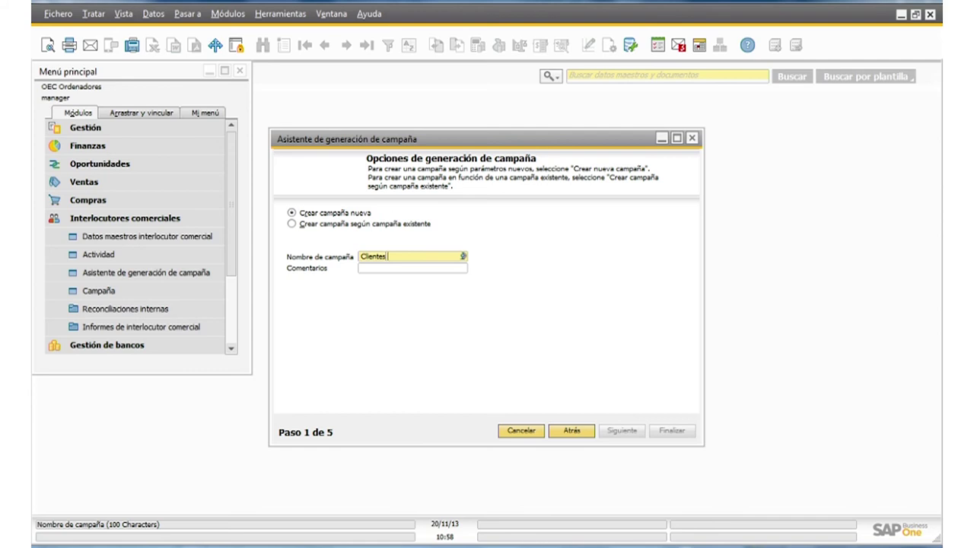
pyautogui.press('Tab')
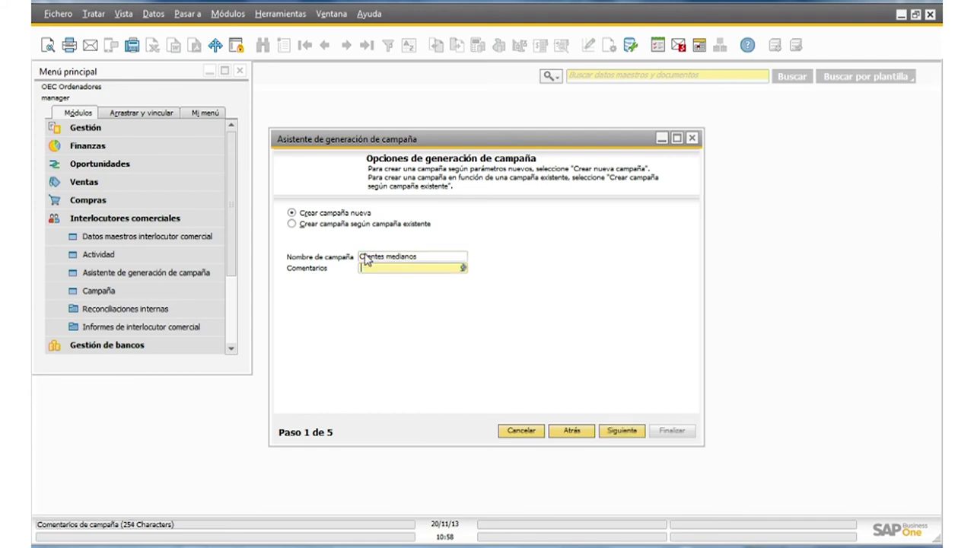
pyautogui.write('Clientes medianos')
pyautogui.click(626, 433)
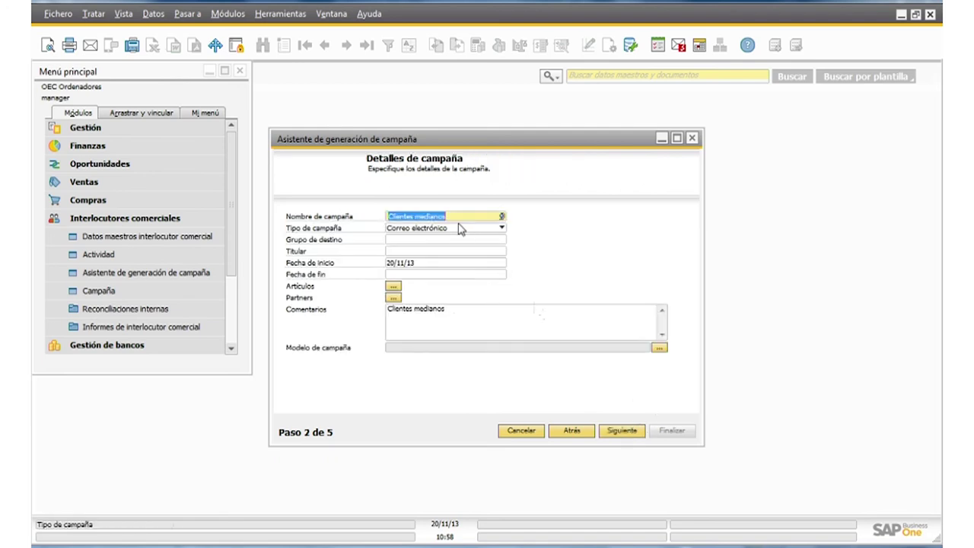
# Step: Set the campaign type to Correo electrónico and select the Clientes medianos target group
pyautogui.click(501, 228)
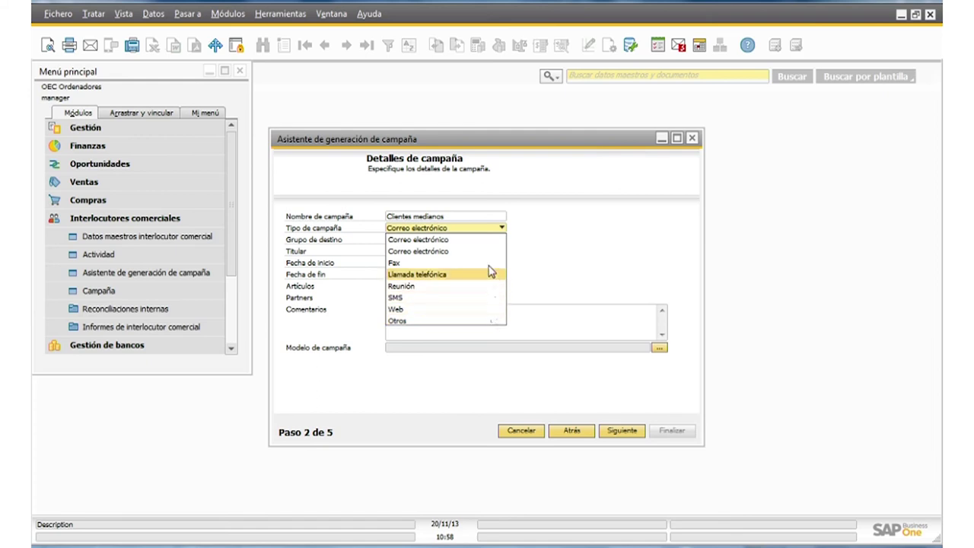
pyautogui.click(489, 259)
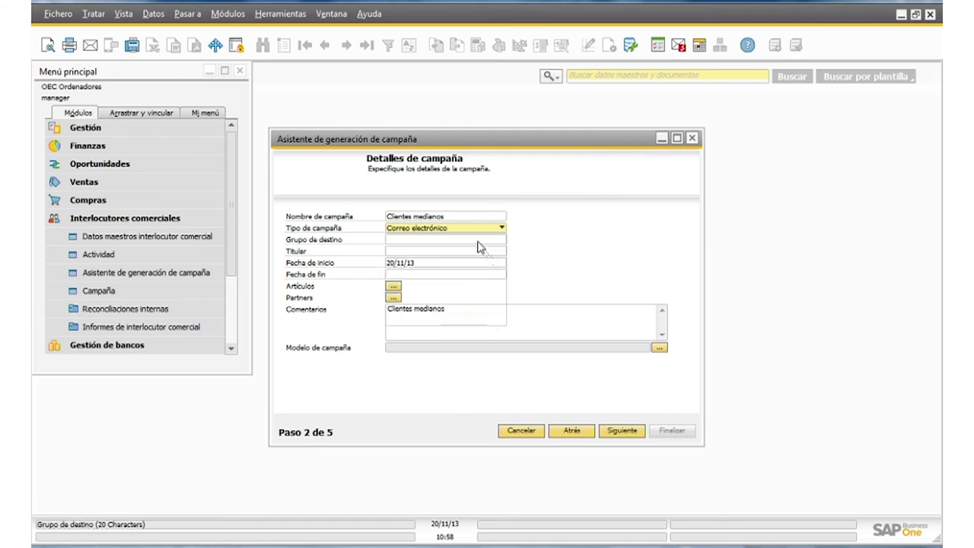
pyautogui.click(481, 240)
pyautogui.click(500, 240)
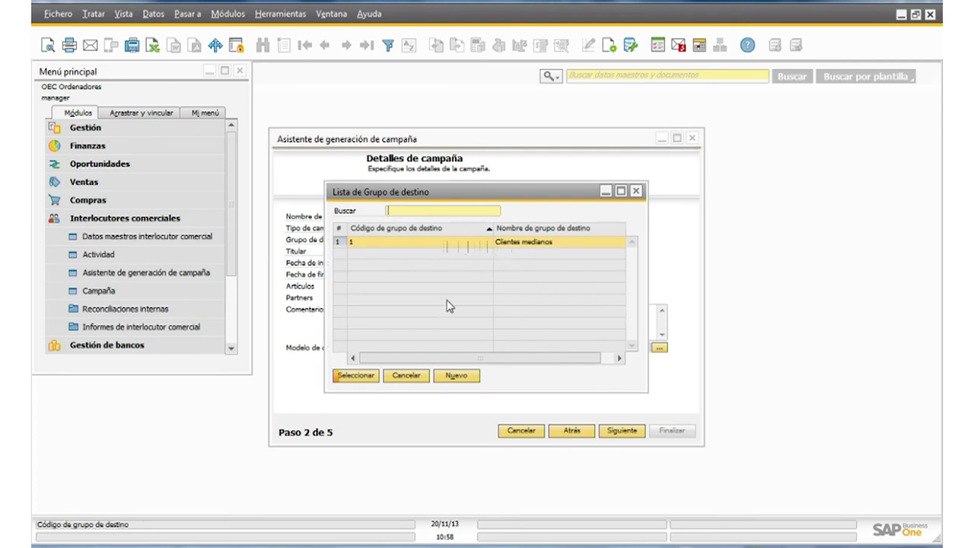
pyautogui.click(356, 375)
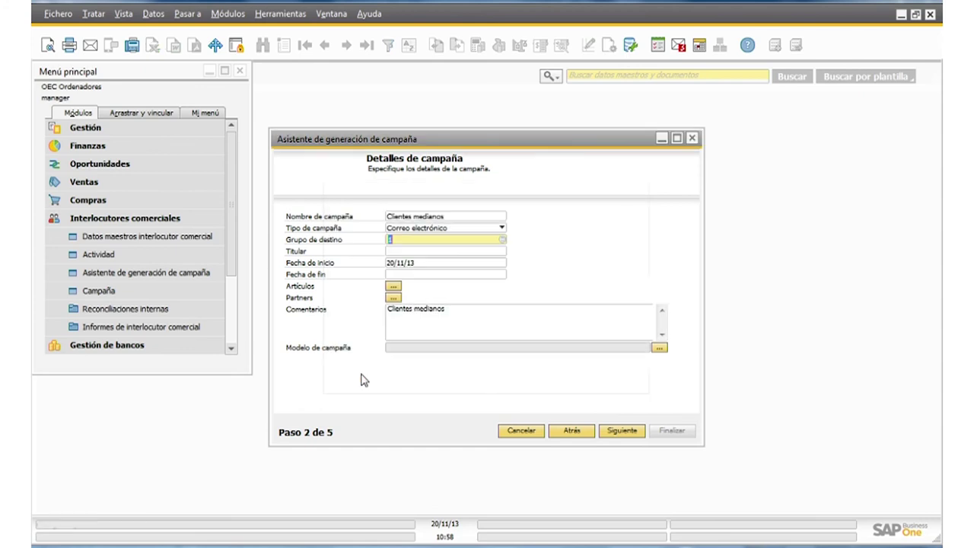
# Step: Assign the second employee in the employee list as the campaign's owner
pyautogui.click(394, 250)
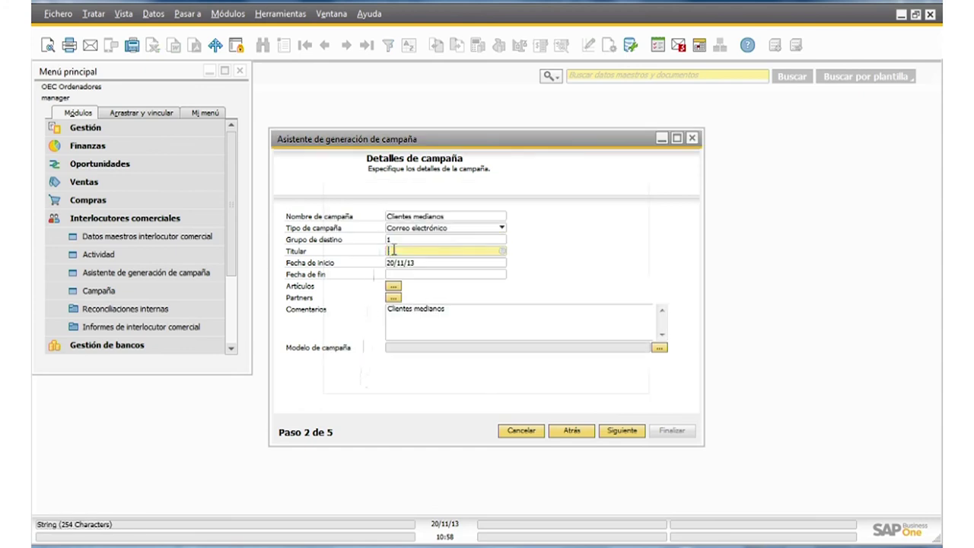
pyautogui.click(502, 251)
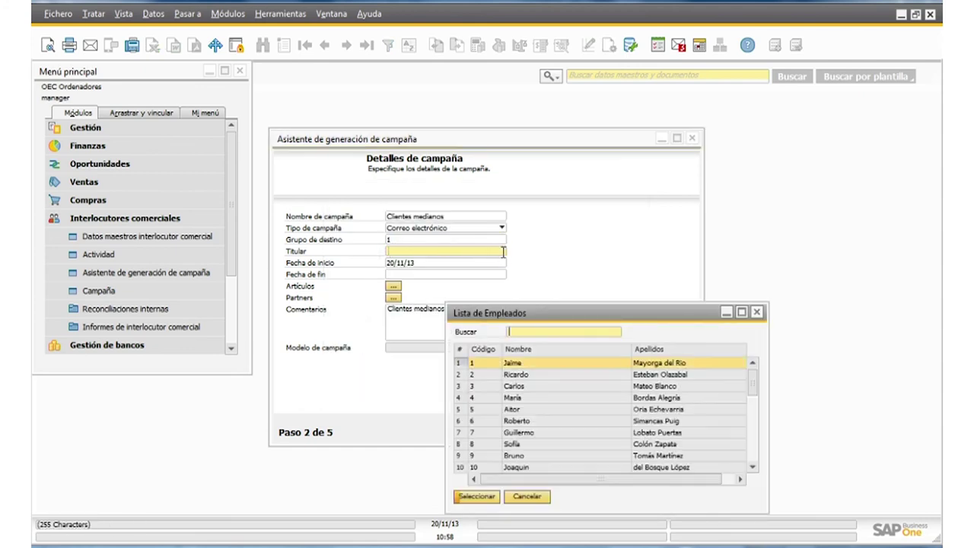
pyautogui.click(513, 375)
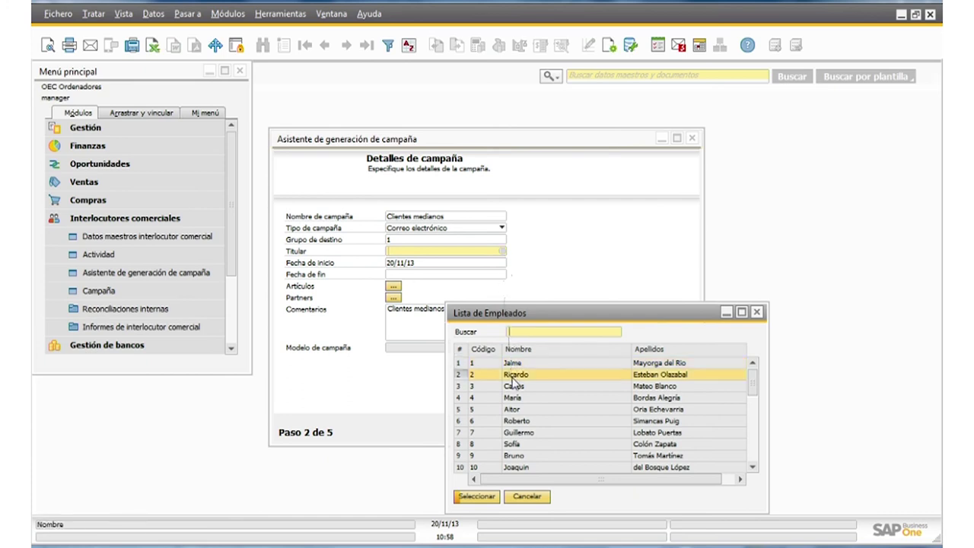
pyautogui.doubleClick(514, 380)
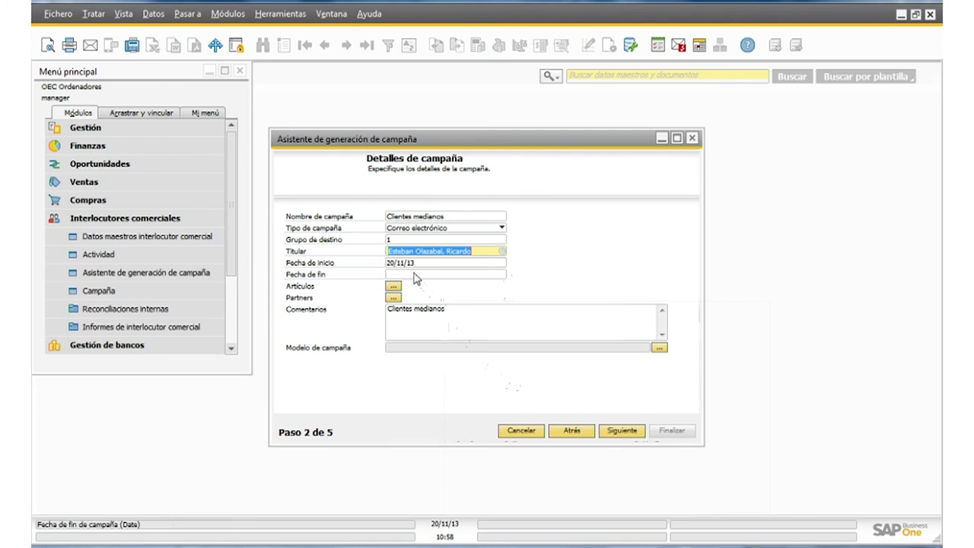
# Step: Set the campaign's end date to 29/11/13
pyautogui.press('Tab')
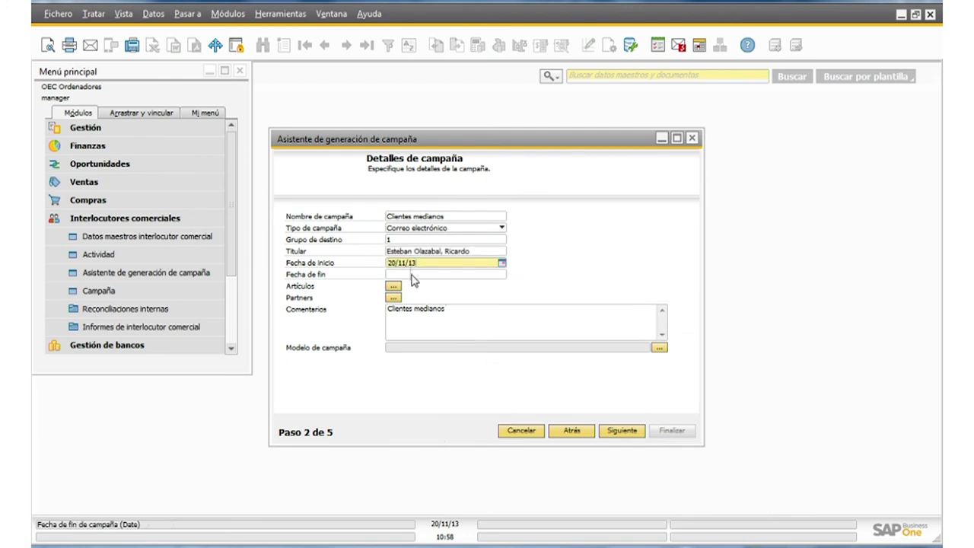
pyautogui.click(411, 277)
pyautogui.click(502, 274)
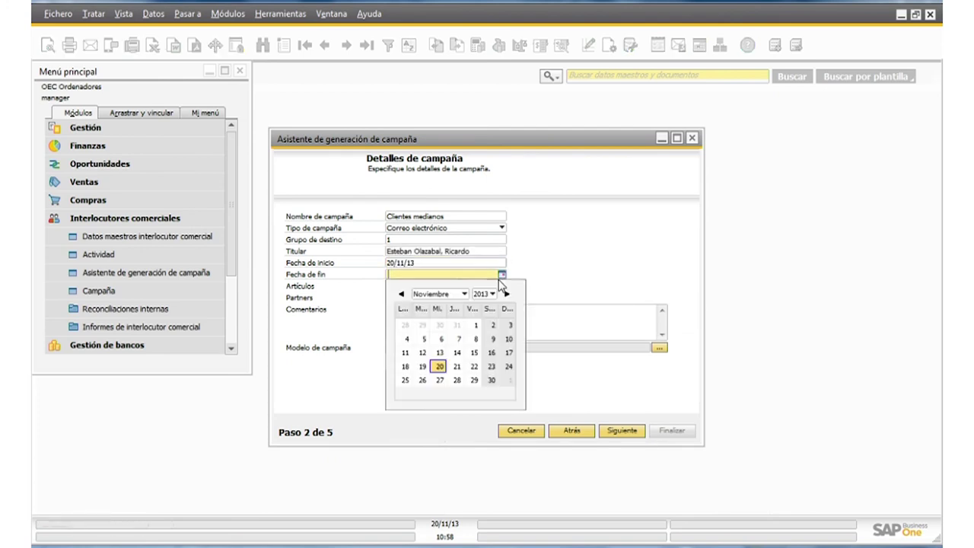
pyautogui.click(474, 380)
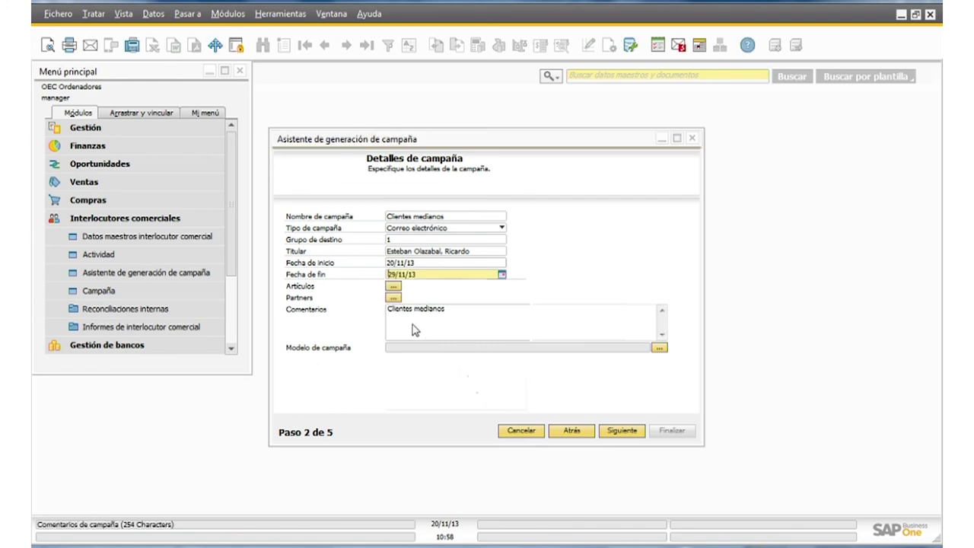
# Step: Add article A00001 (IBM Infoprint 1312) to the campaign and choose the 1-50-25-25 Template file as the campaign model
pyautogui.click(392, 289)
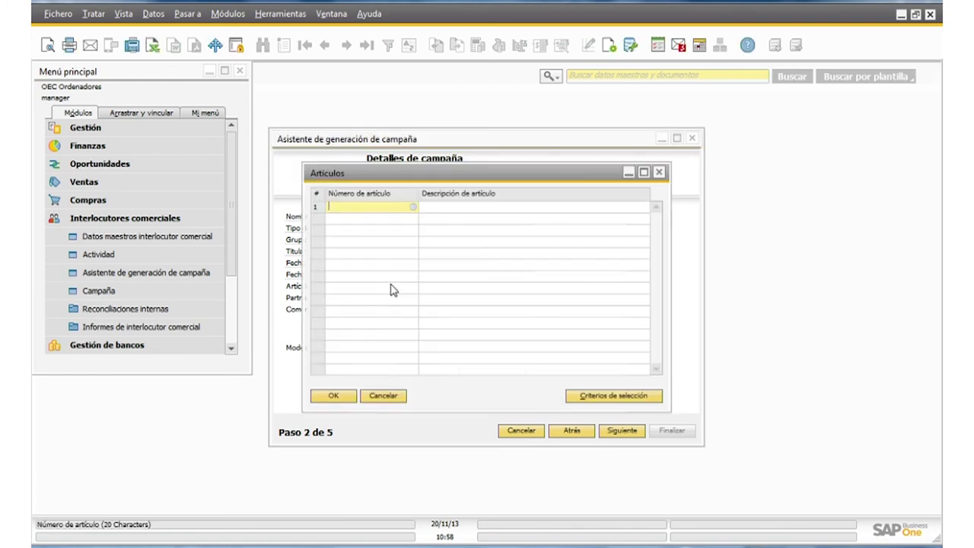
pyautogui.press('Tab')
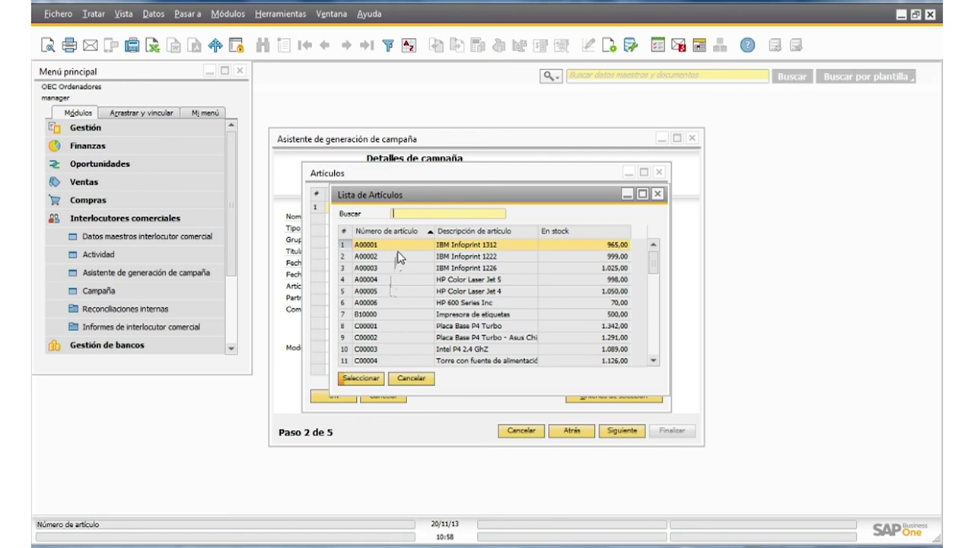
pyautogui.doubleClick(402, 244)
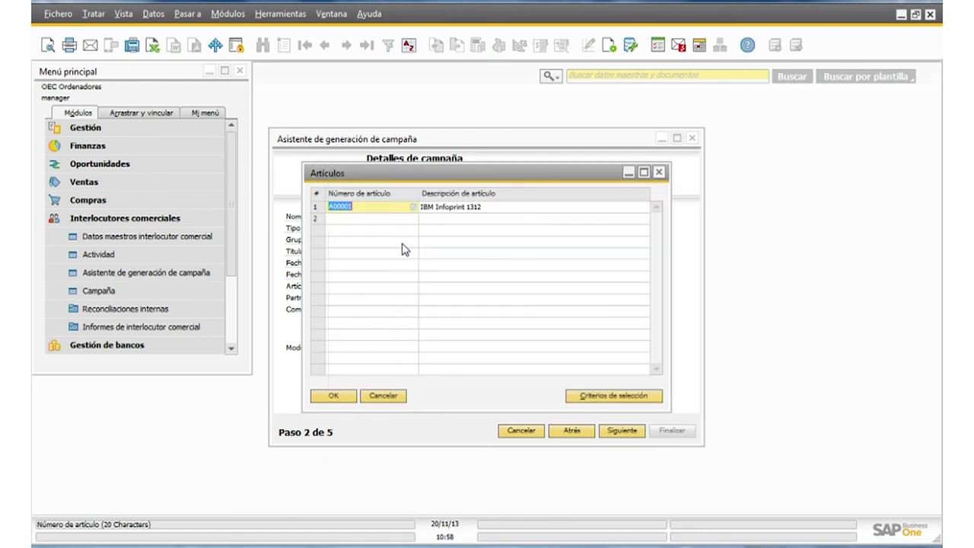
pyautogui.click(335, 396)
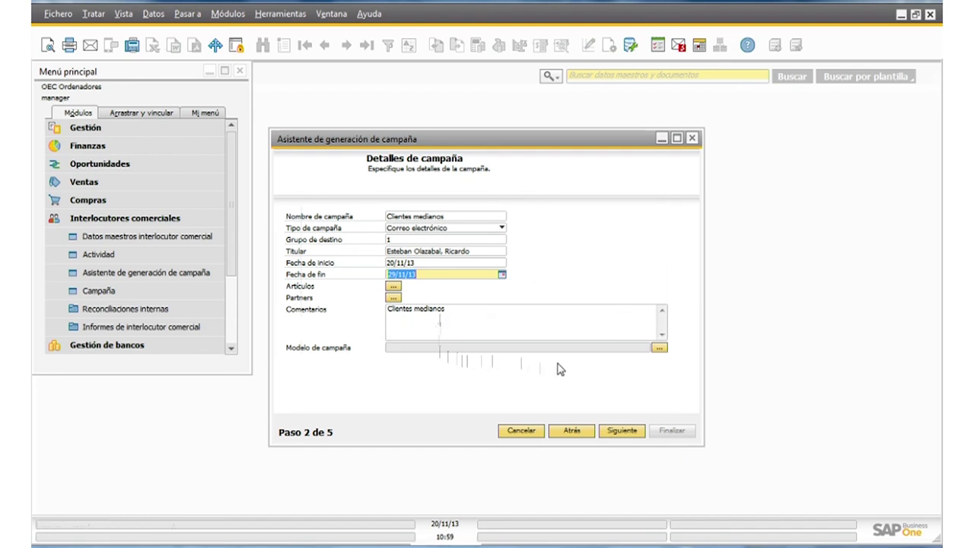
pyautogui.click(658, 349)
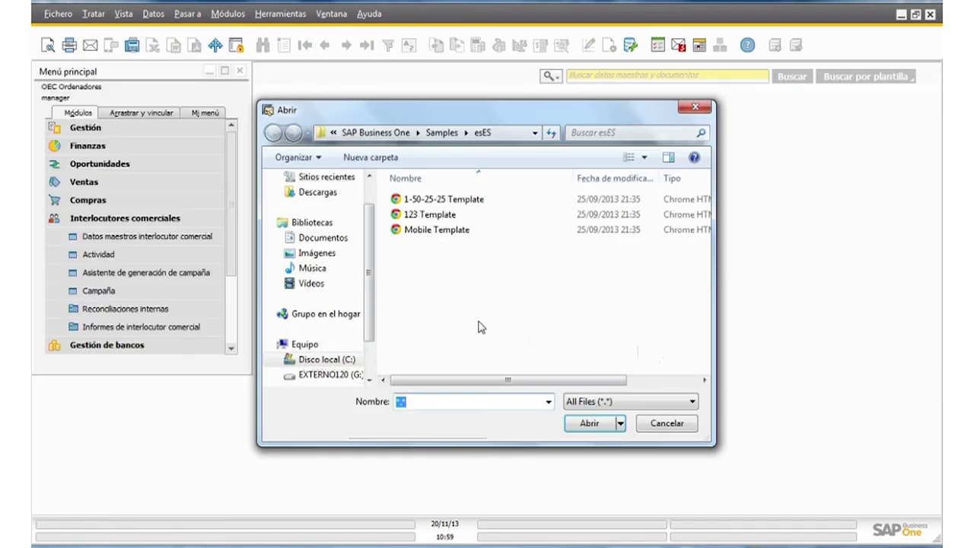
pyautogui.doubleClick(448, 199)
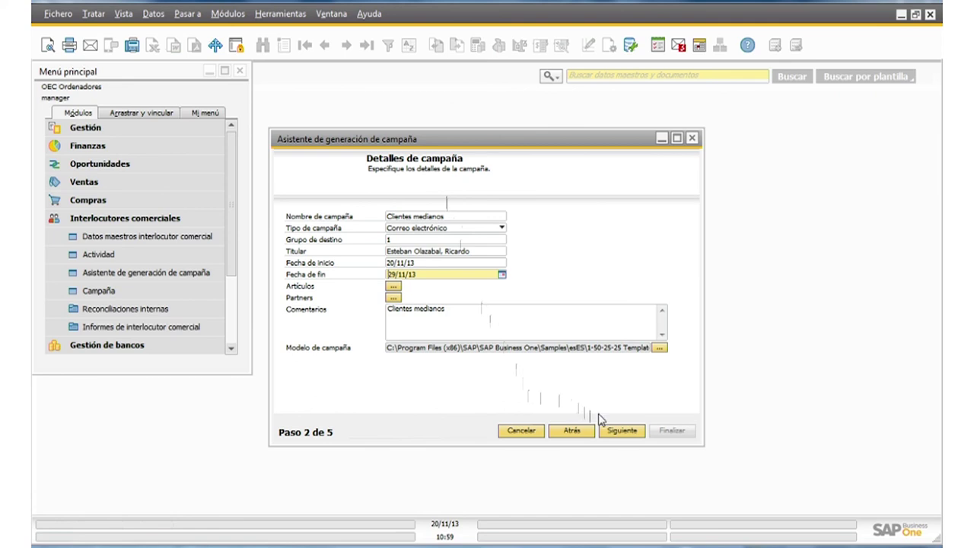
# Step: Add the second business partner in the list and Tecnologías Martín, S.A. as the campaign's target business partners
pyautogui.click(621, 431)
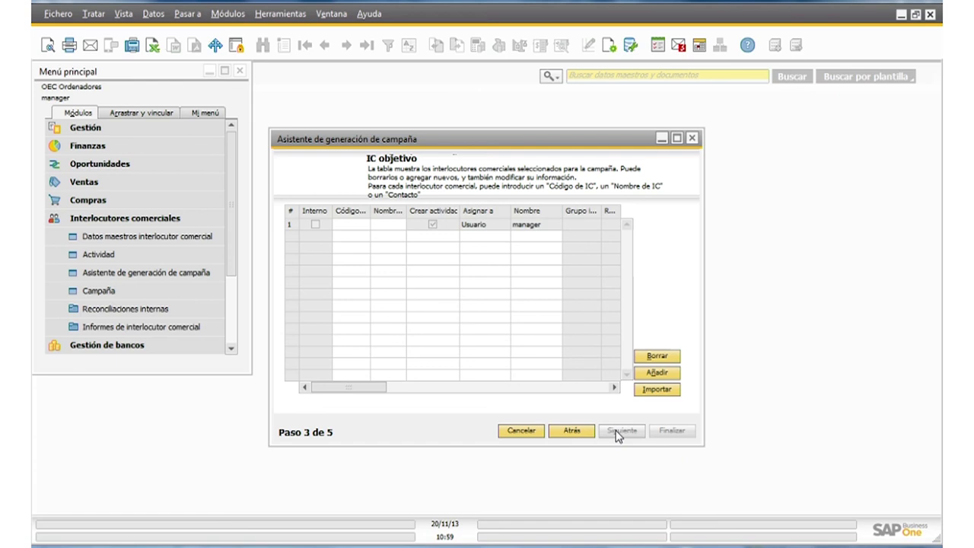
pyautogui.click(358, 227)
pyautogui.click(364, 227)
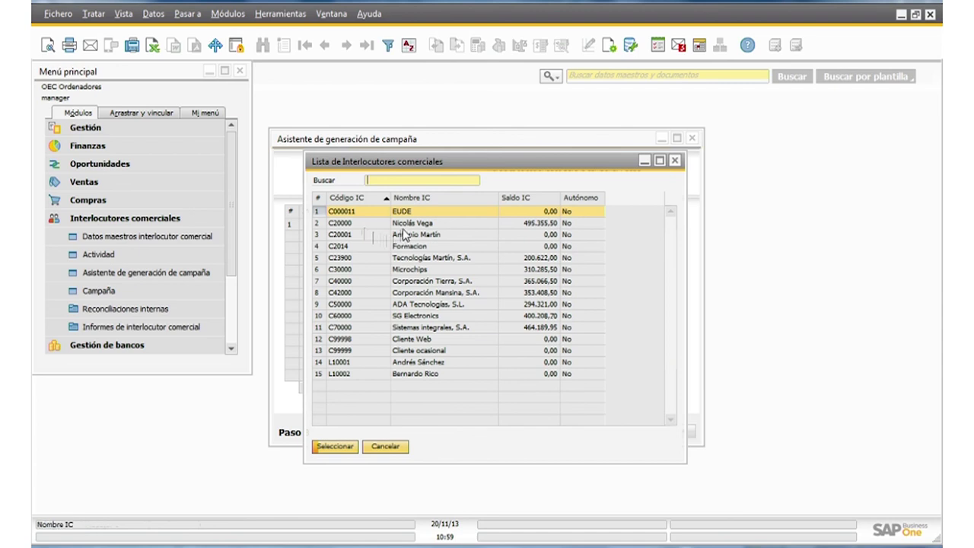
pyautogui.click(411, 223)
pyautogui.doubleClick(411, 223)
pyautogui.click(364, 237)
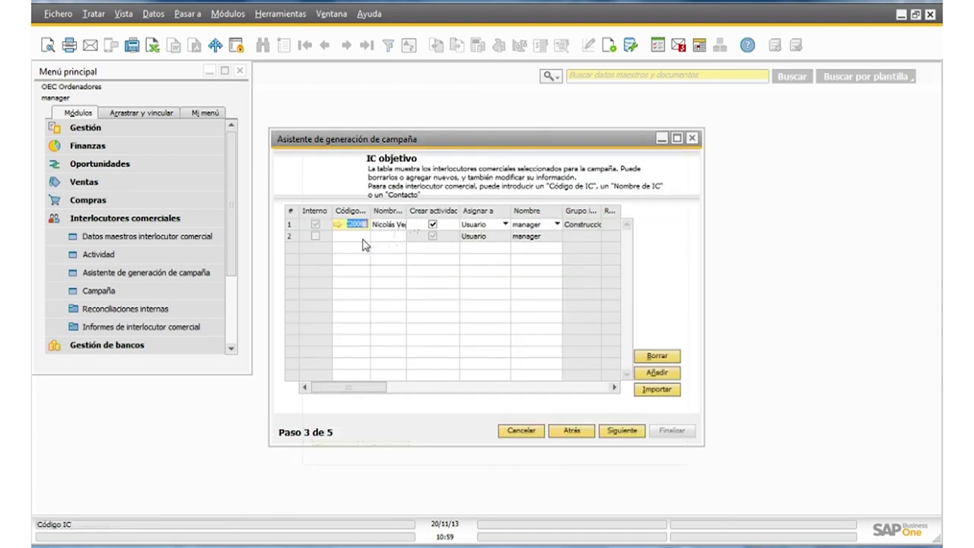
pyautogui.click(364, 237)
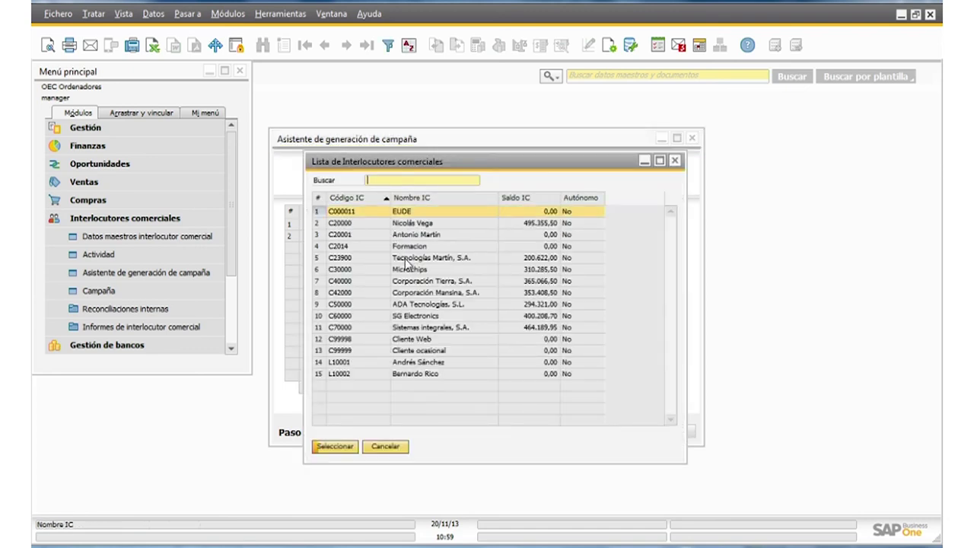
pyautogui.doubleClick(412, 258)
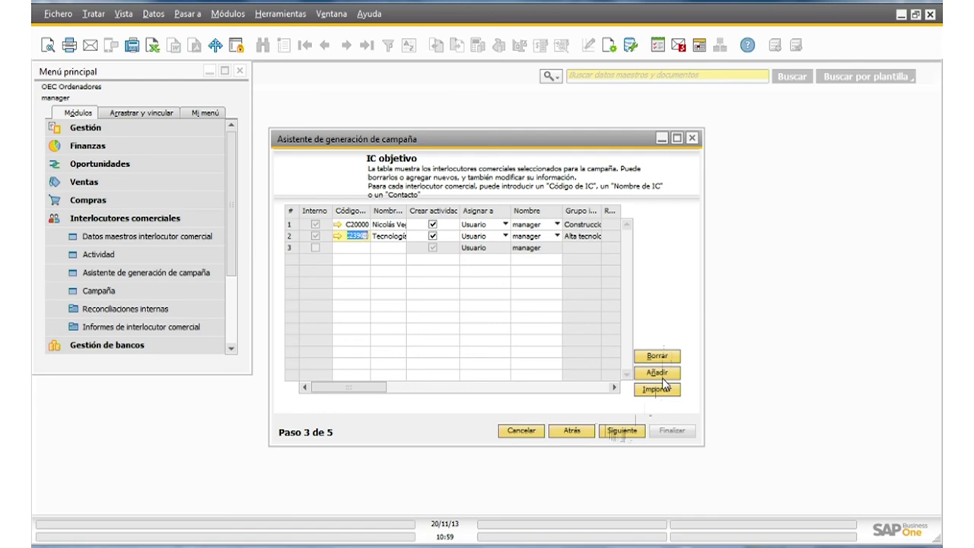
# Step: Choose Grabar campaña y finalizar as the campaign's save option and close the campaign generation wizard
pyautogui.click(621, 431)
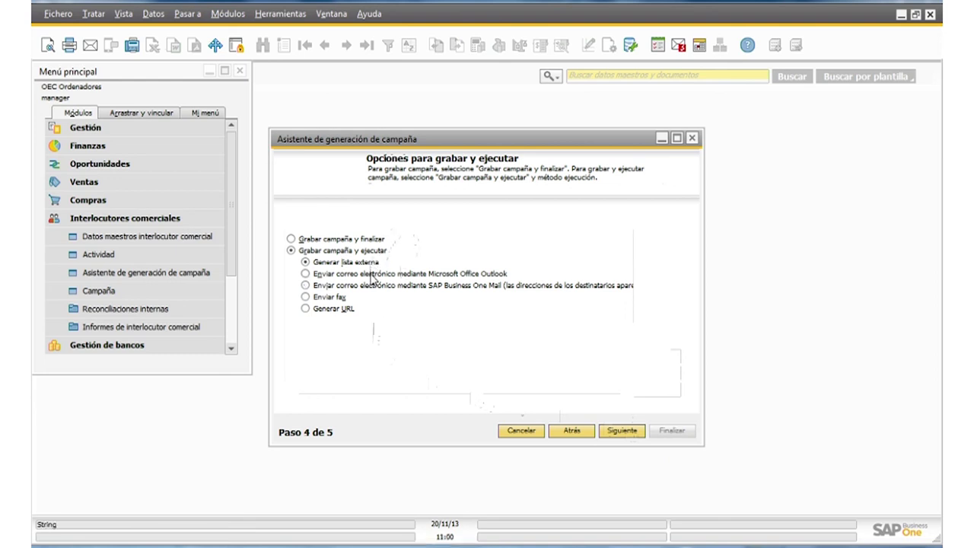
pyautogui.click(372, 285)
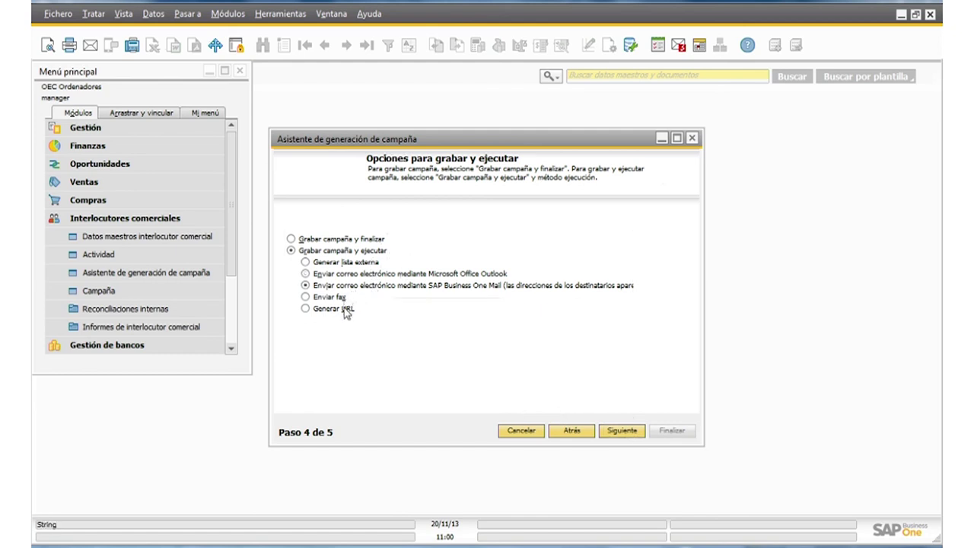
pyautogui.click(329, 241)
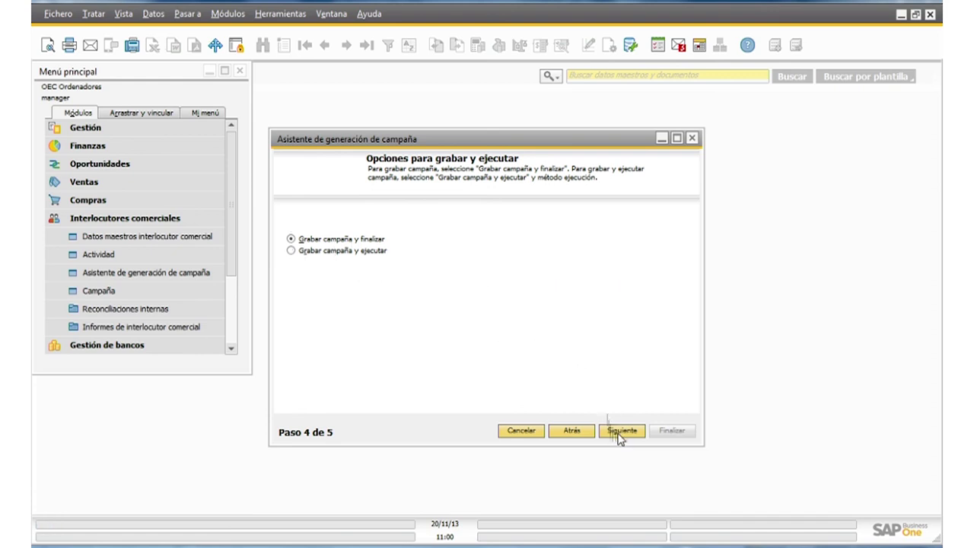
pyautogui.click(529, 432)
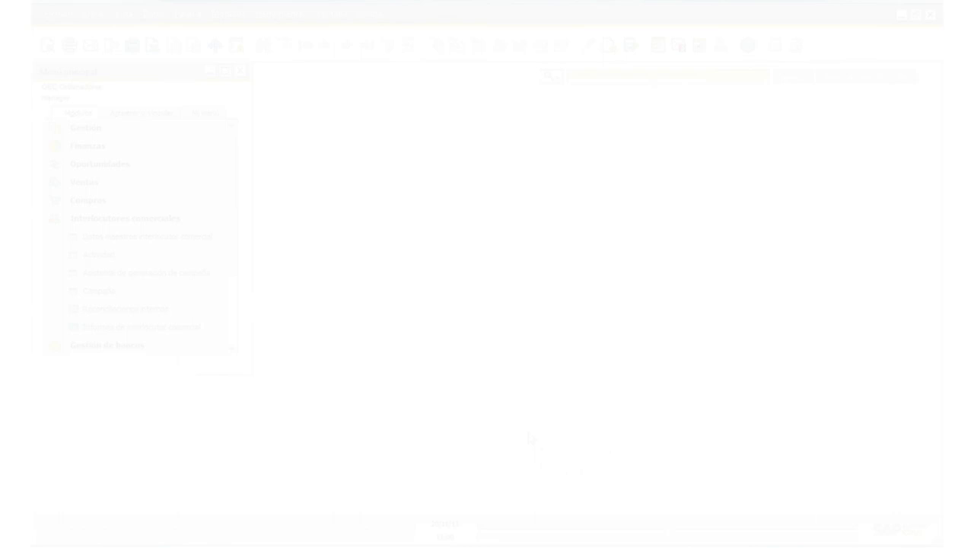